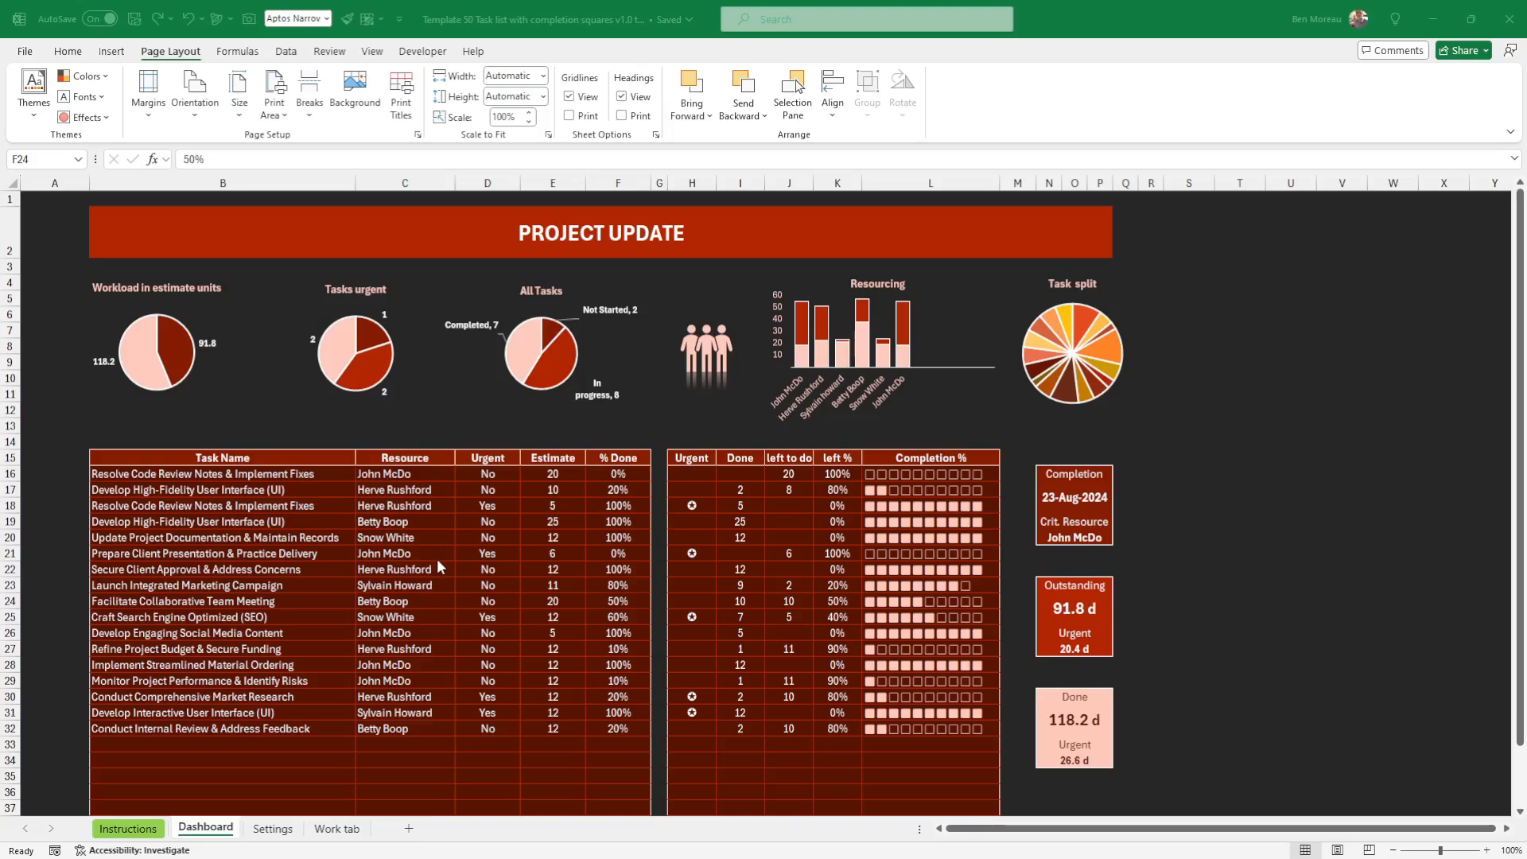
Step: Apply the Green Yellow theme color scheme to the project update dashboard workbook
click(442, 557)
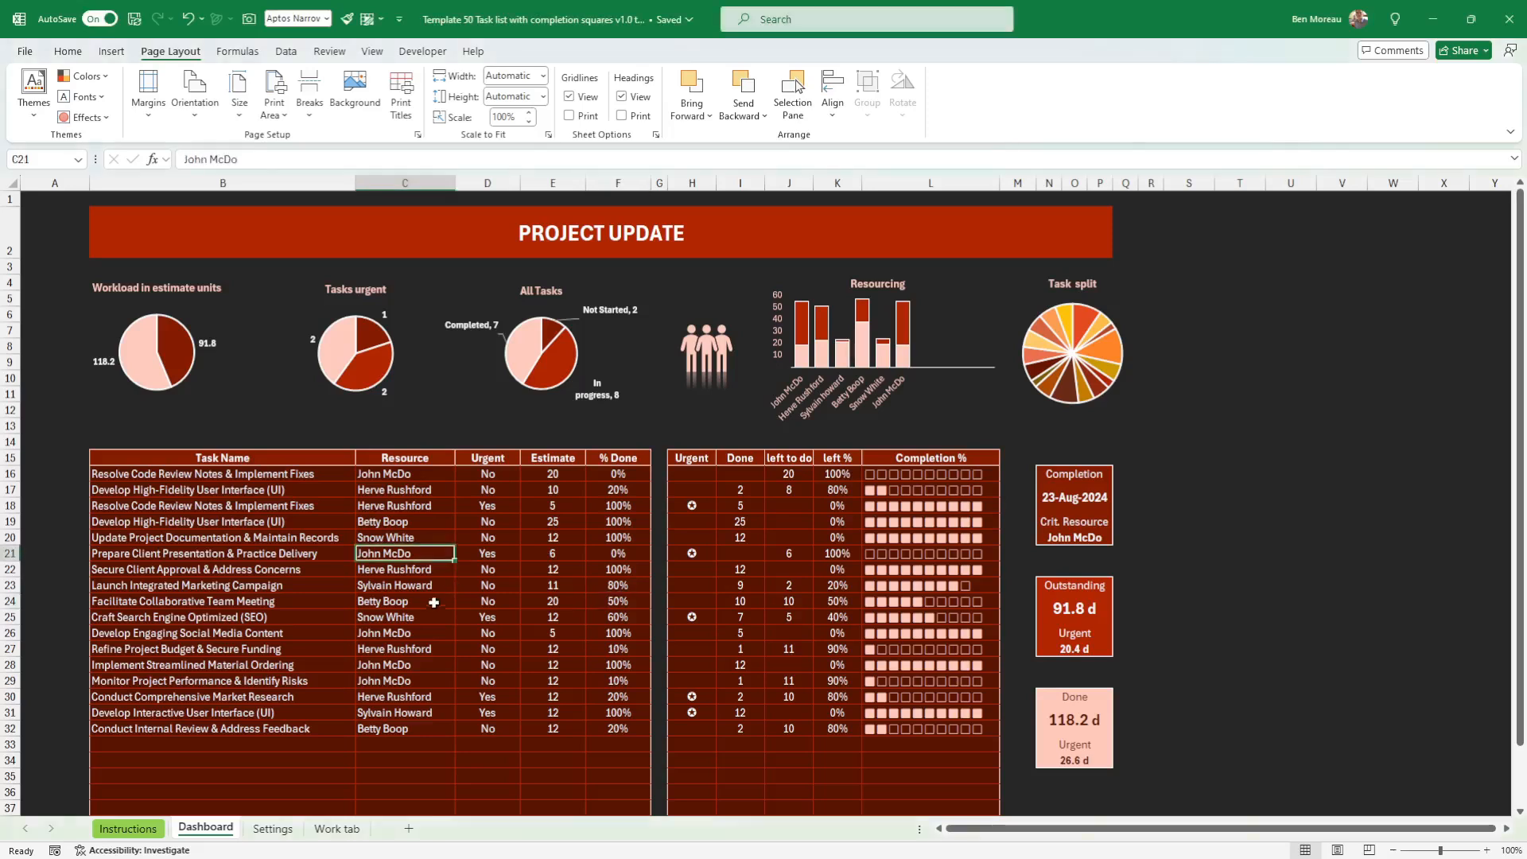
click(1204, 662)
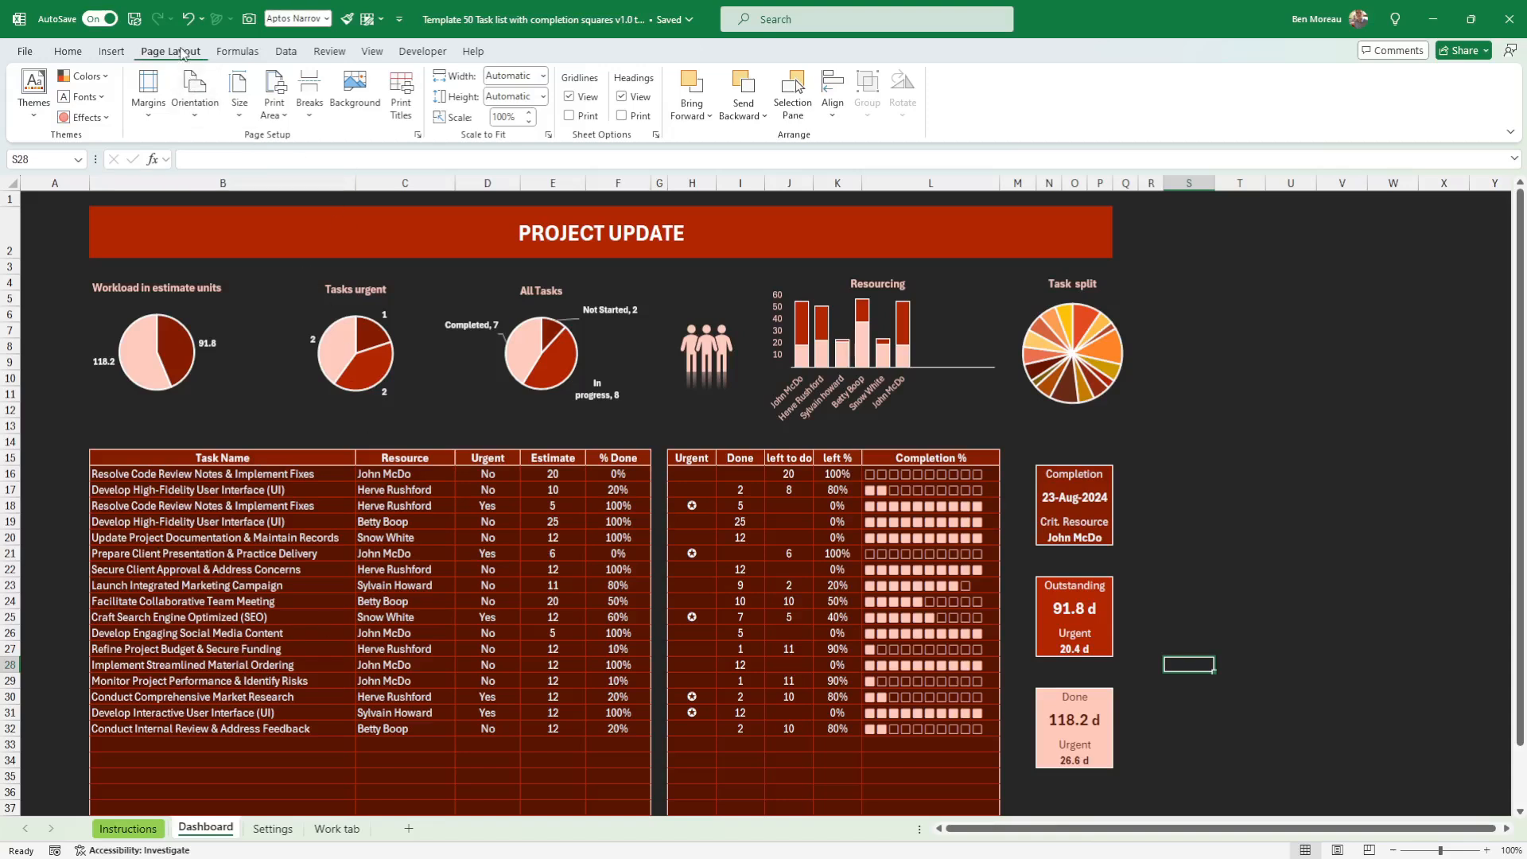
click(85, 76)
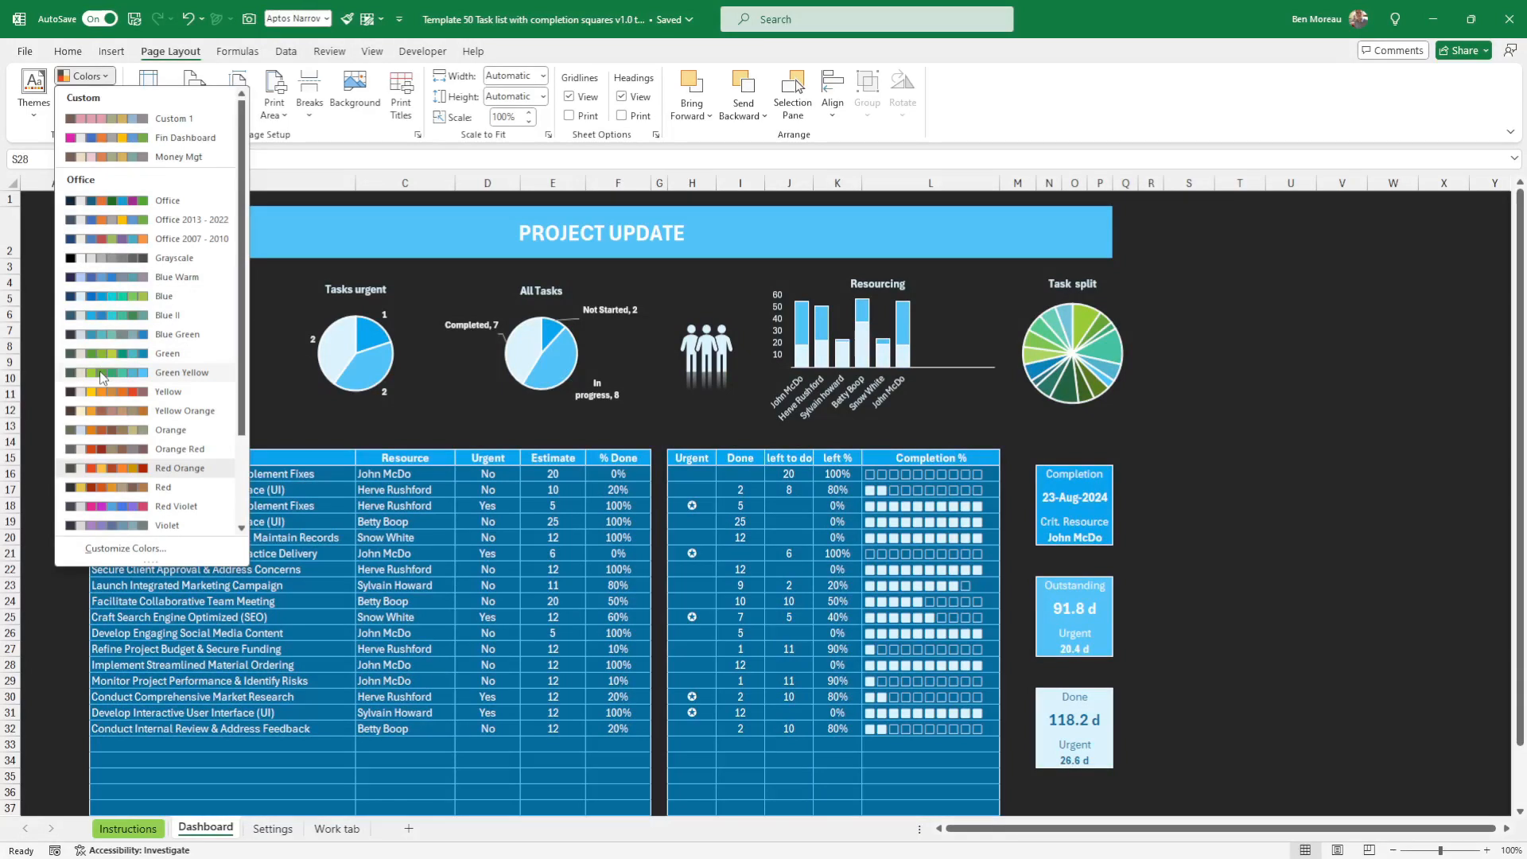
click(102, 374)
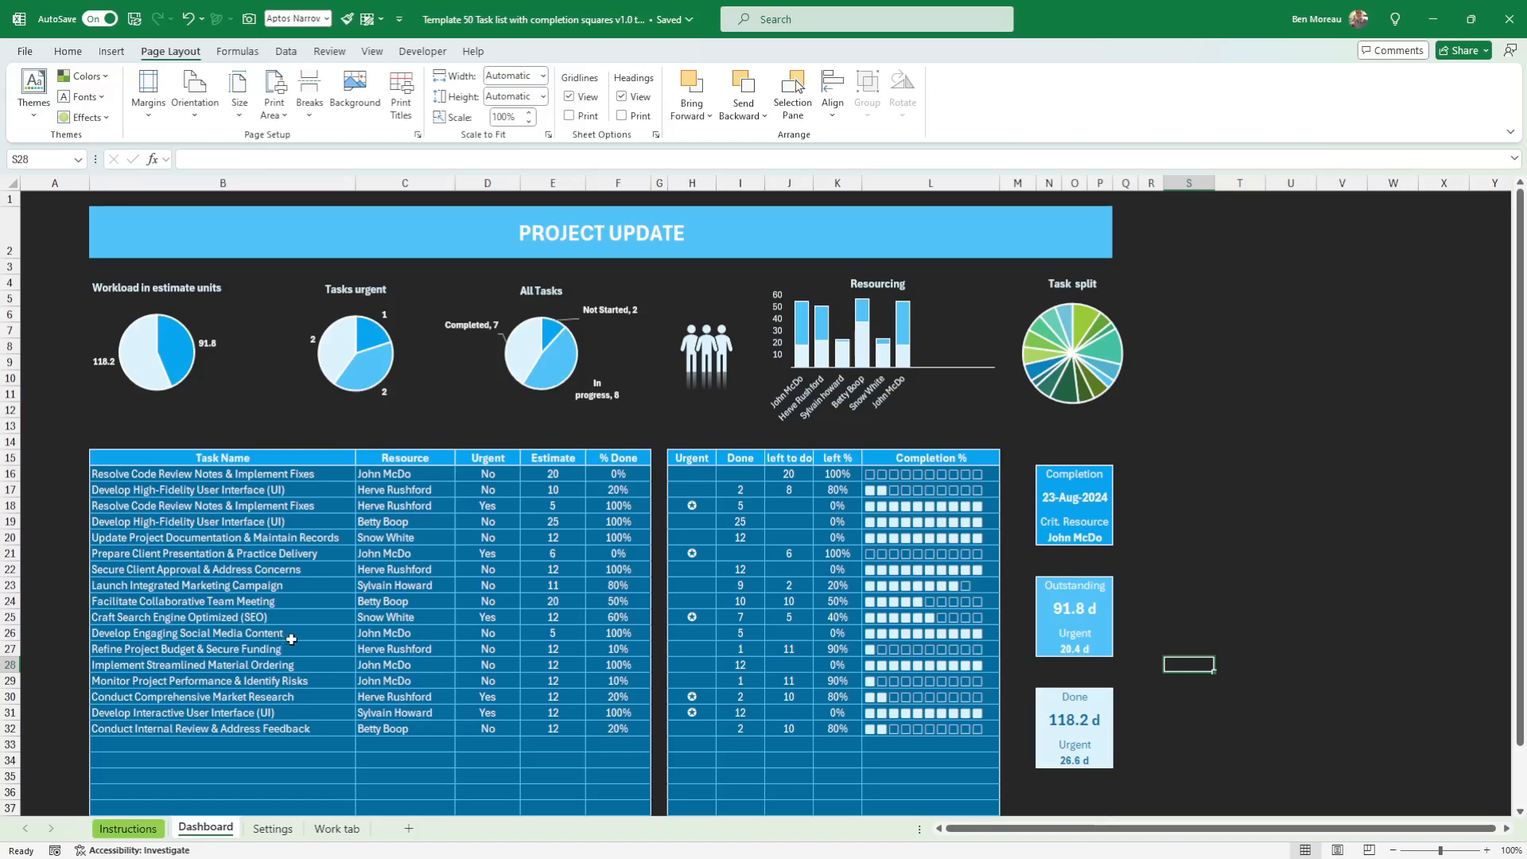
Step: Look through the Settings, Work tab and Instructions sheets, and return to the Dashboard sheet
click(287, 830)
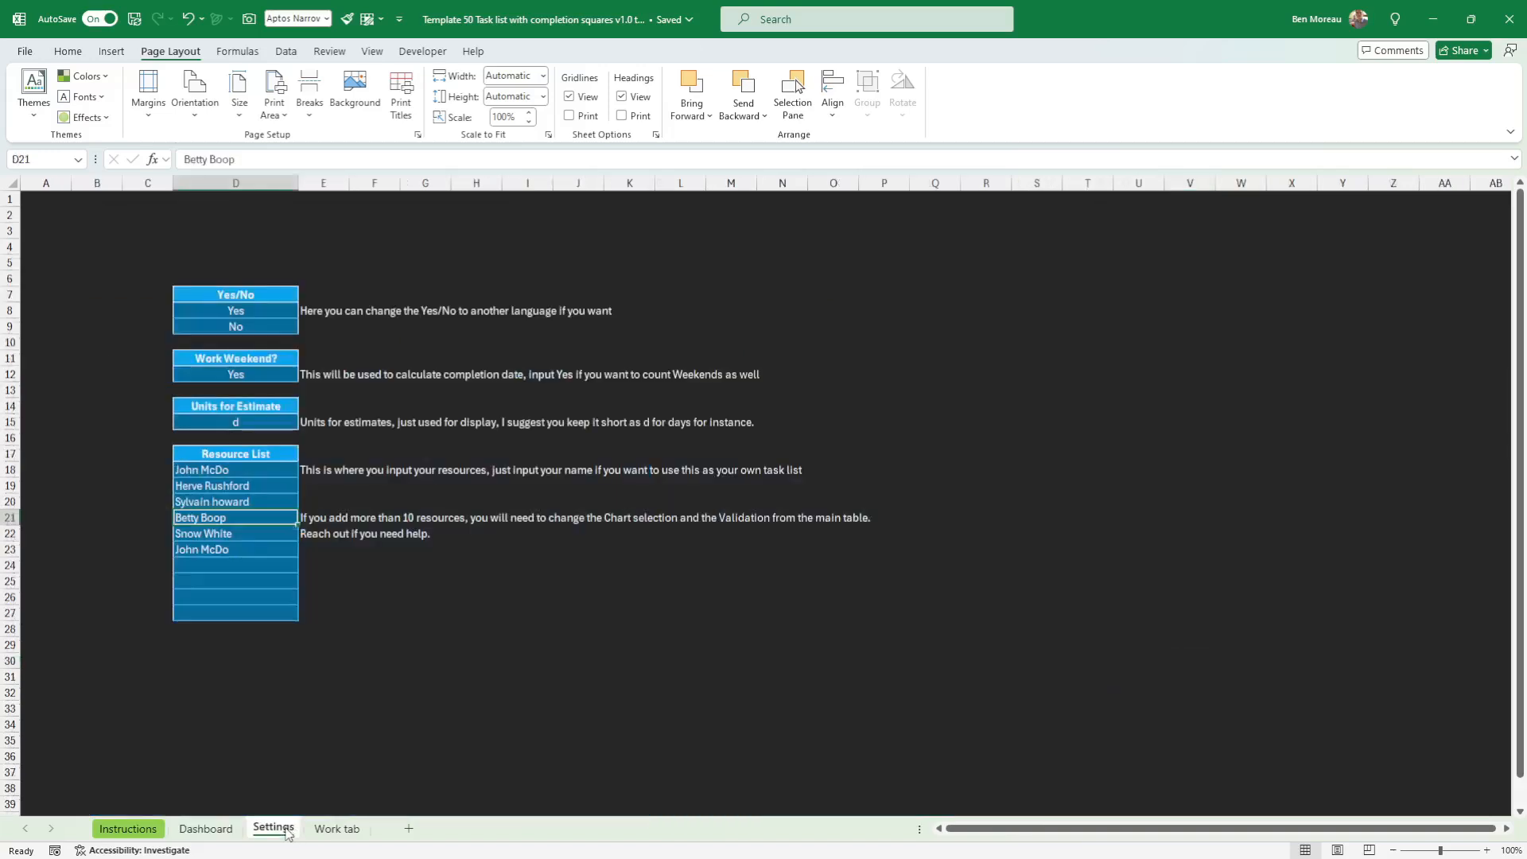
click(340, 829)
click(199, 830)
click(145, 831)
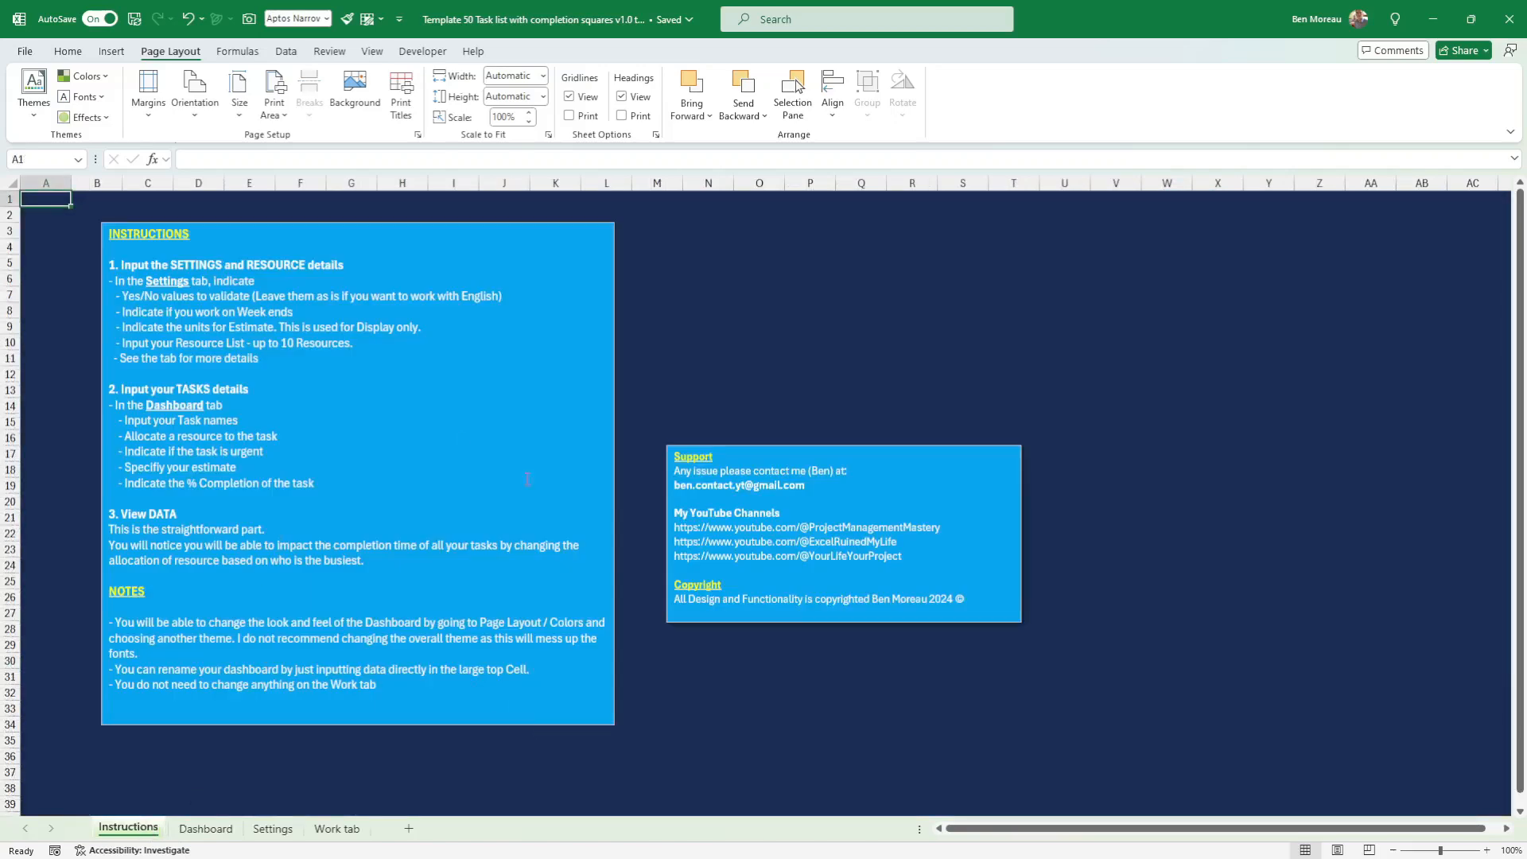
click(207, 829)
Step: Apply the Vapor Trail theme to the dashboard workbook and check the completion date cell
click(306, 676)
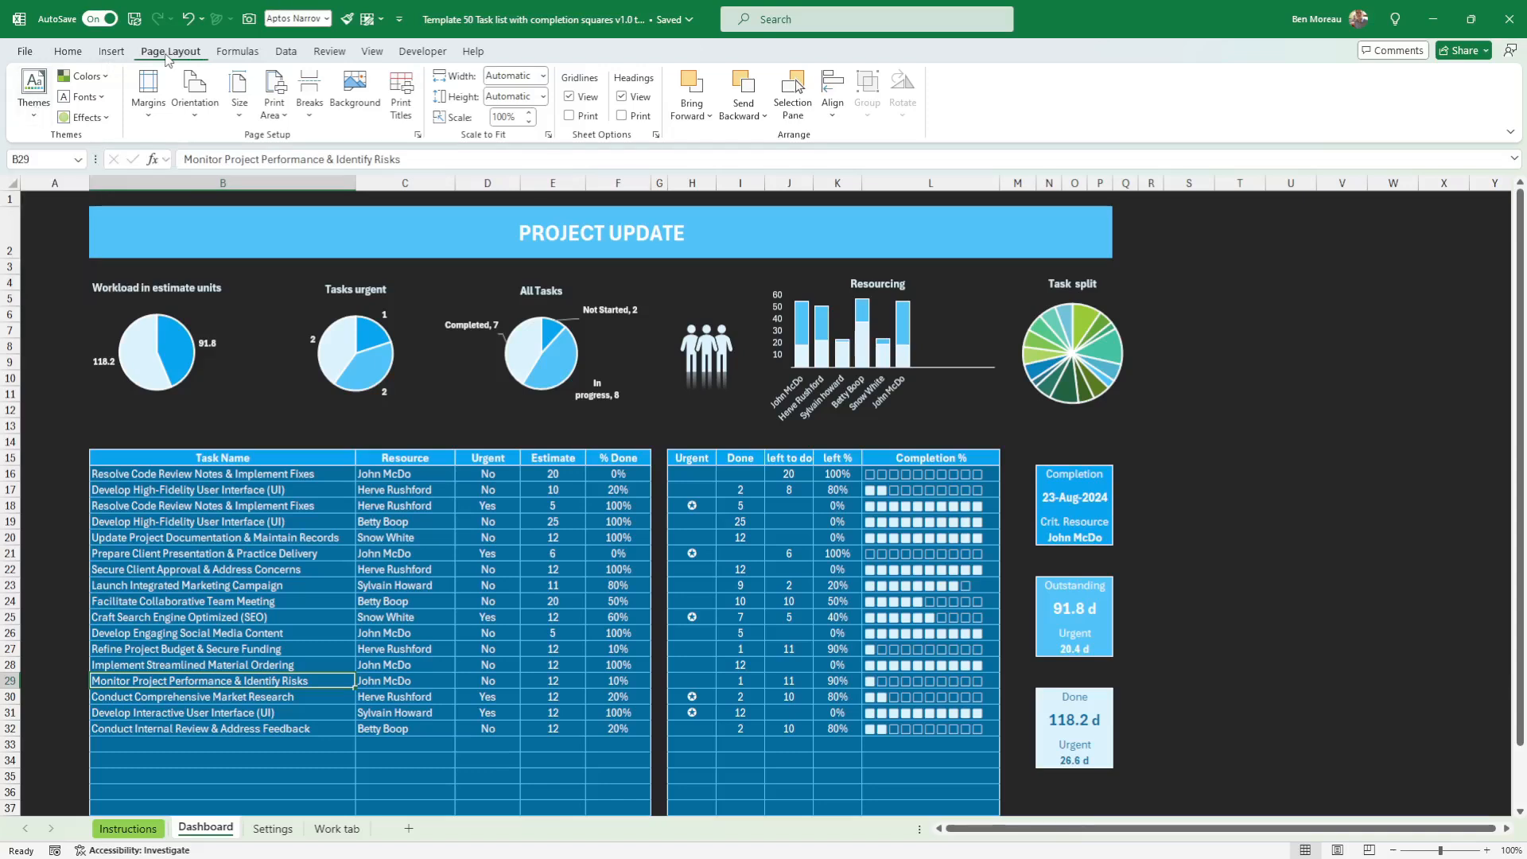
click(32, 118)
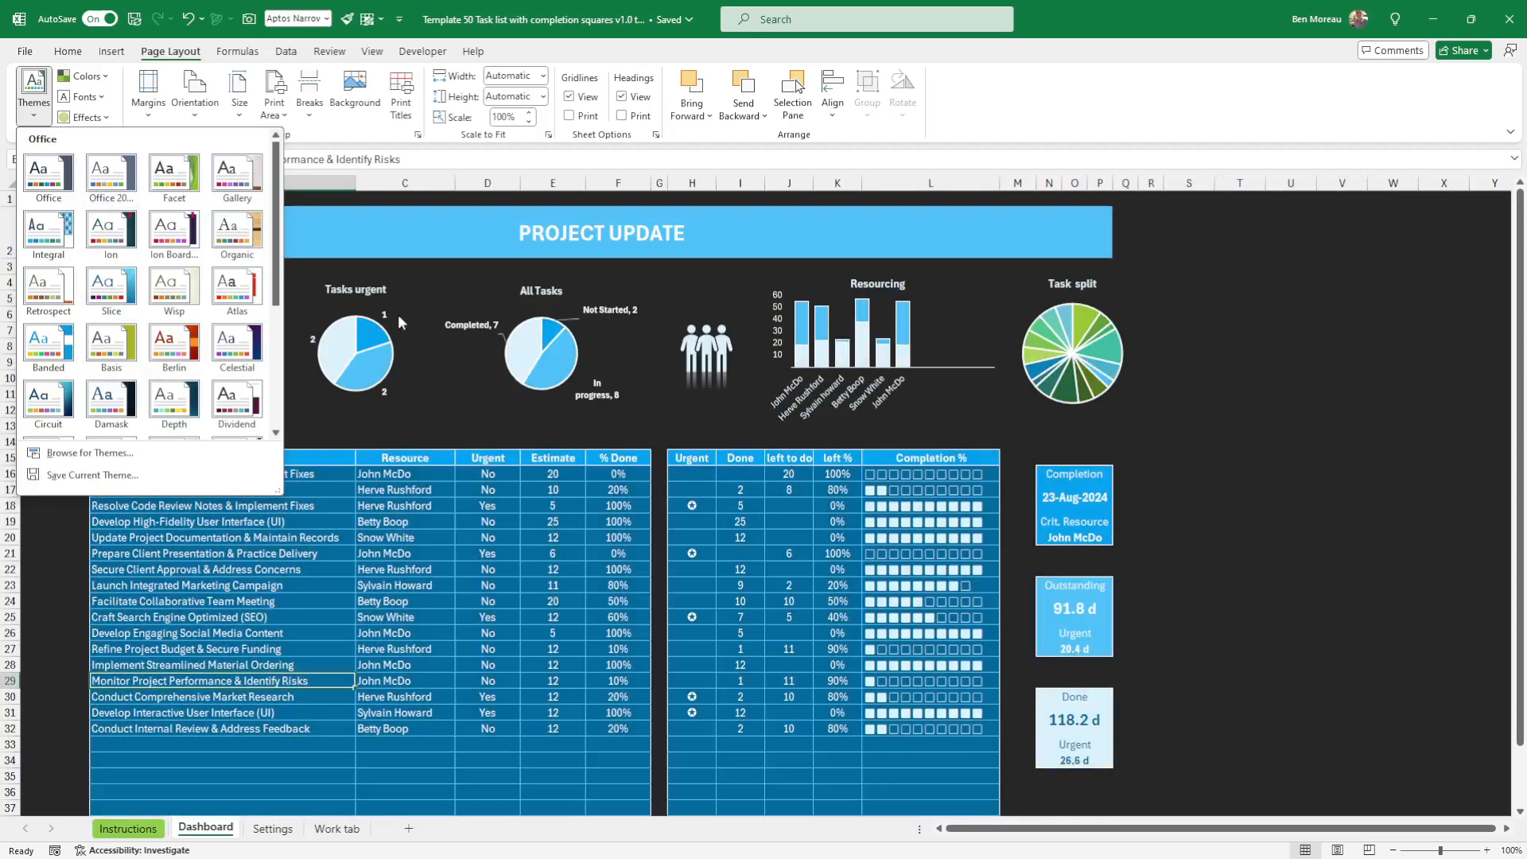
scroll(182, 390, down, 3)
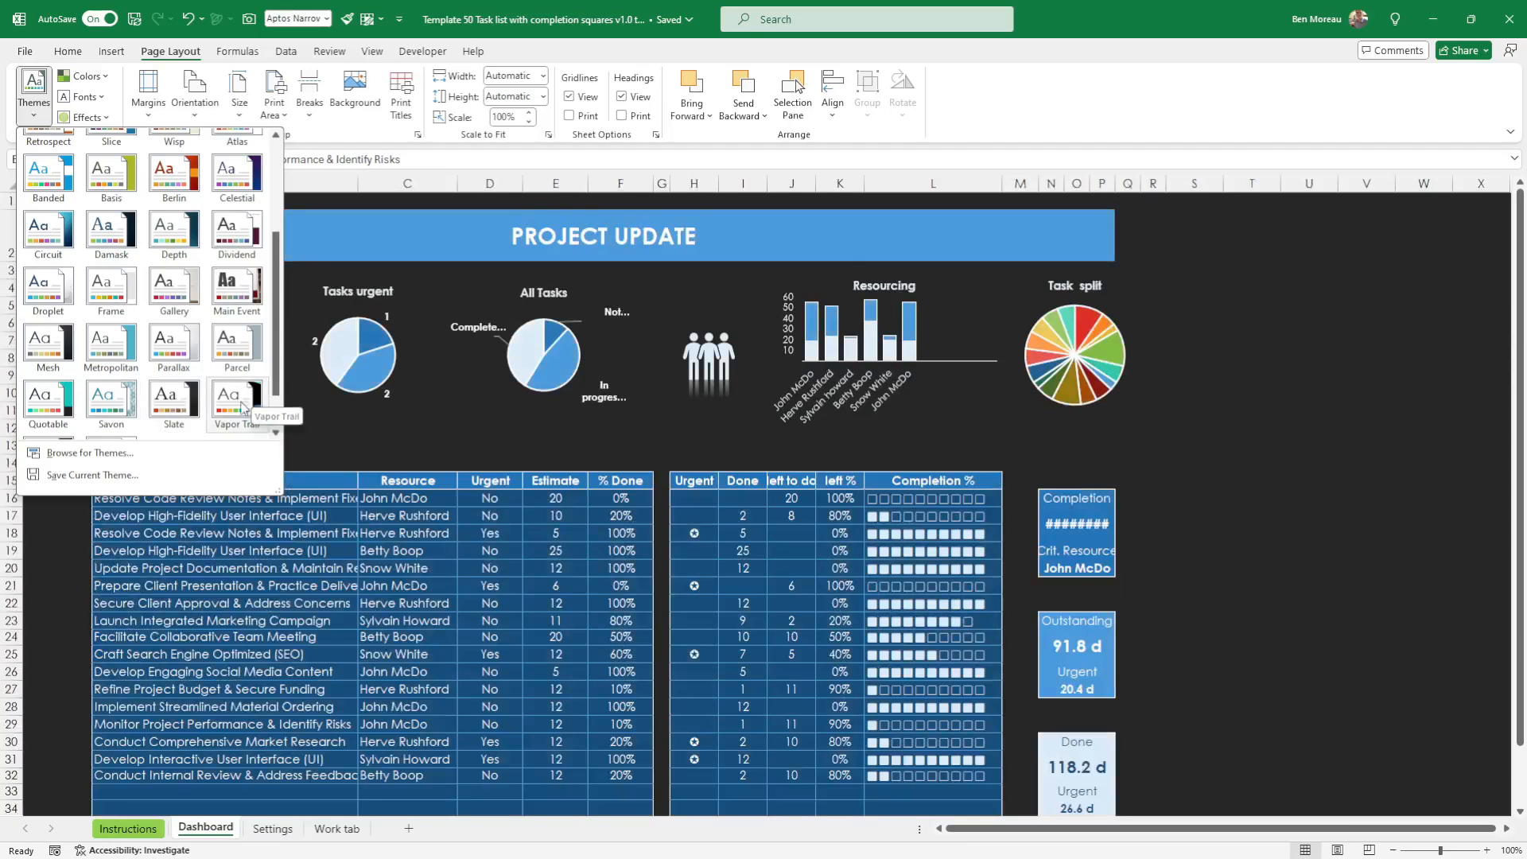
click(237, 402)
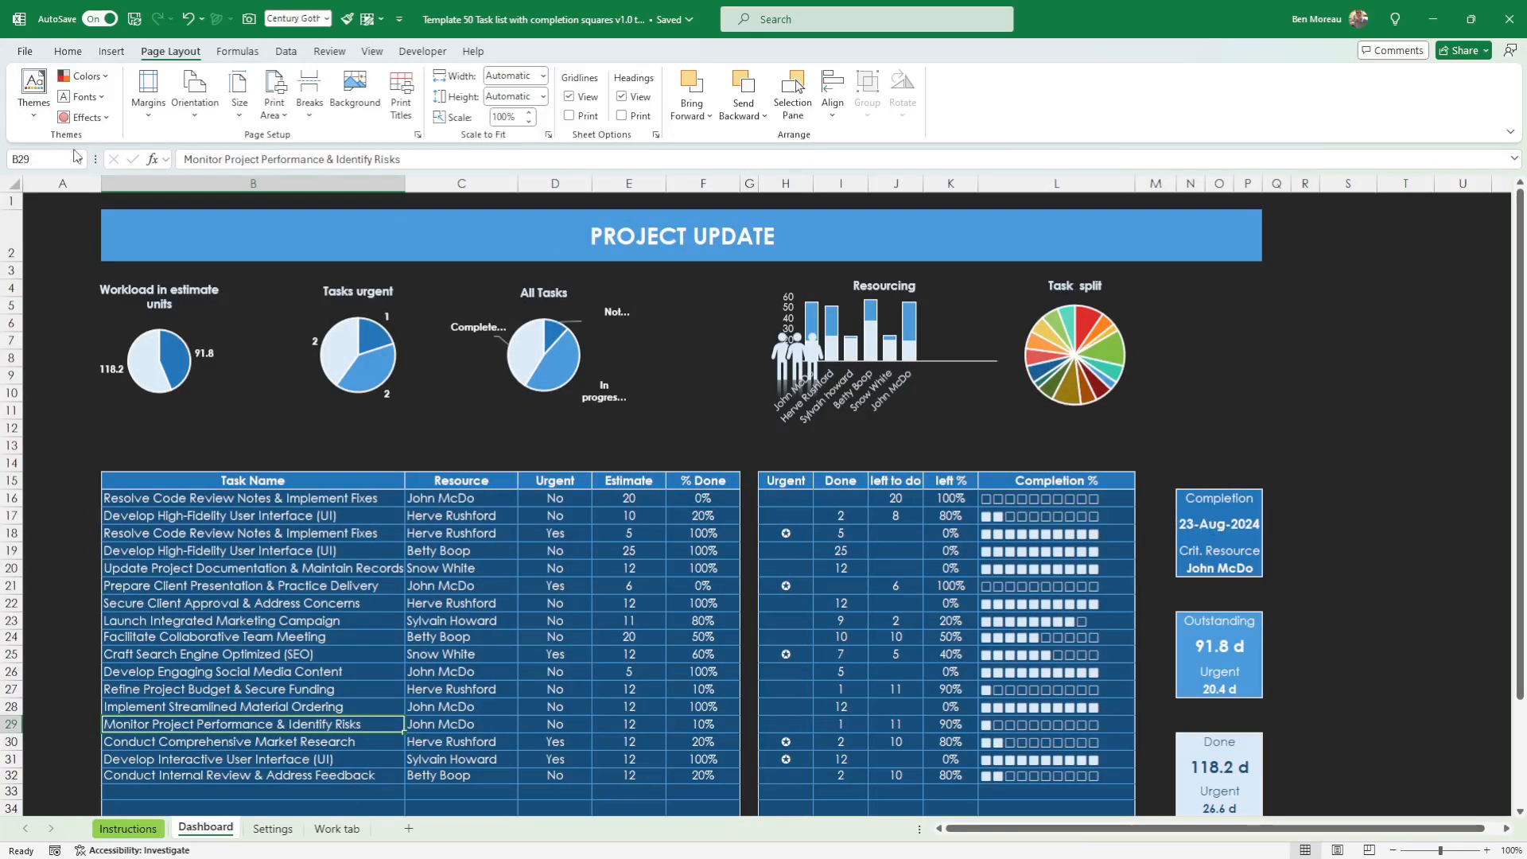
click(1219, 525)
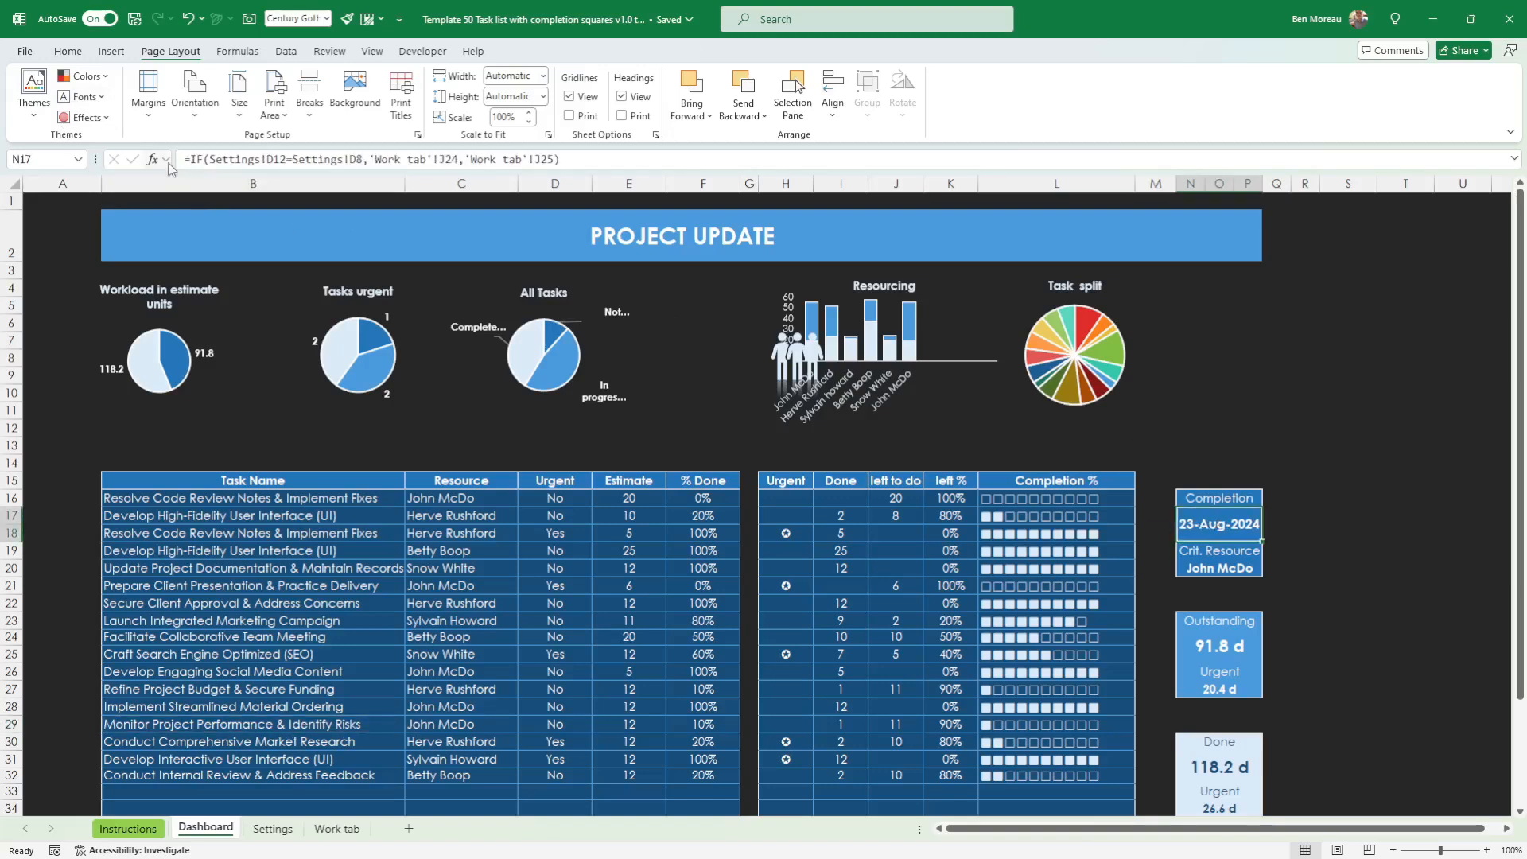
click(33, 88)
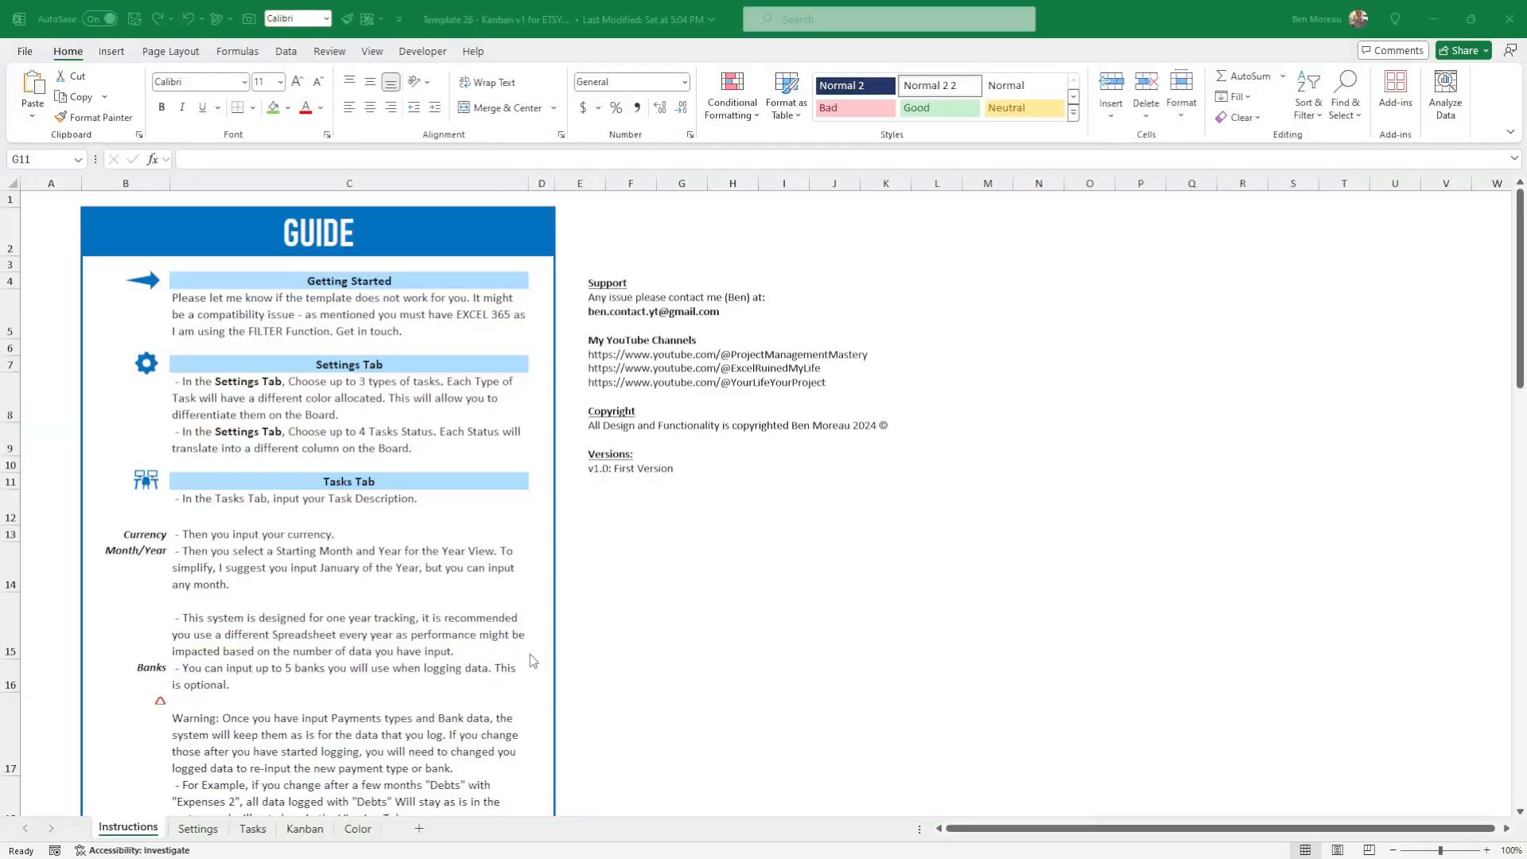
Step: Switch to the Kanban template workbook and look over its Tasks and Kanban sheets
click(789, 676)
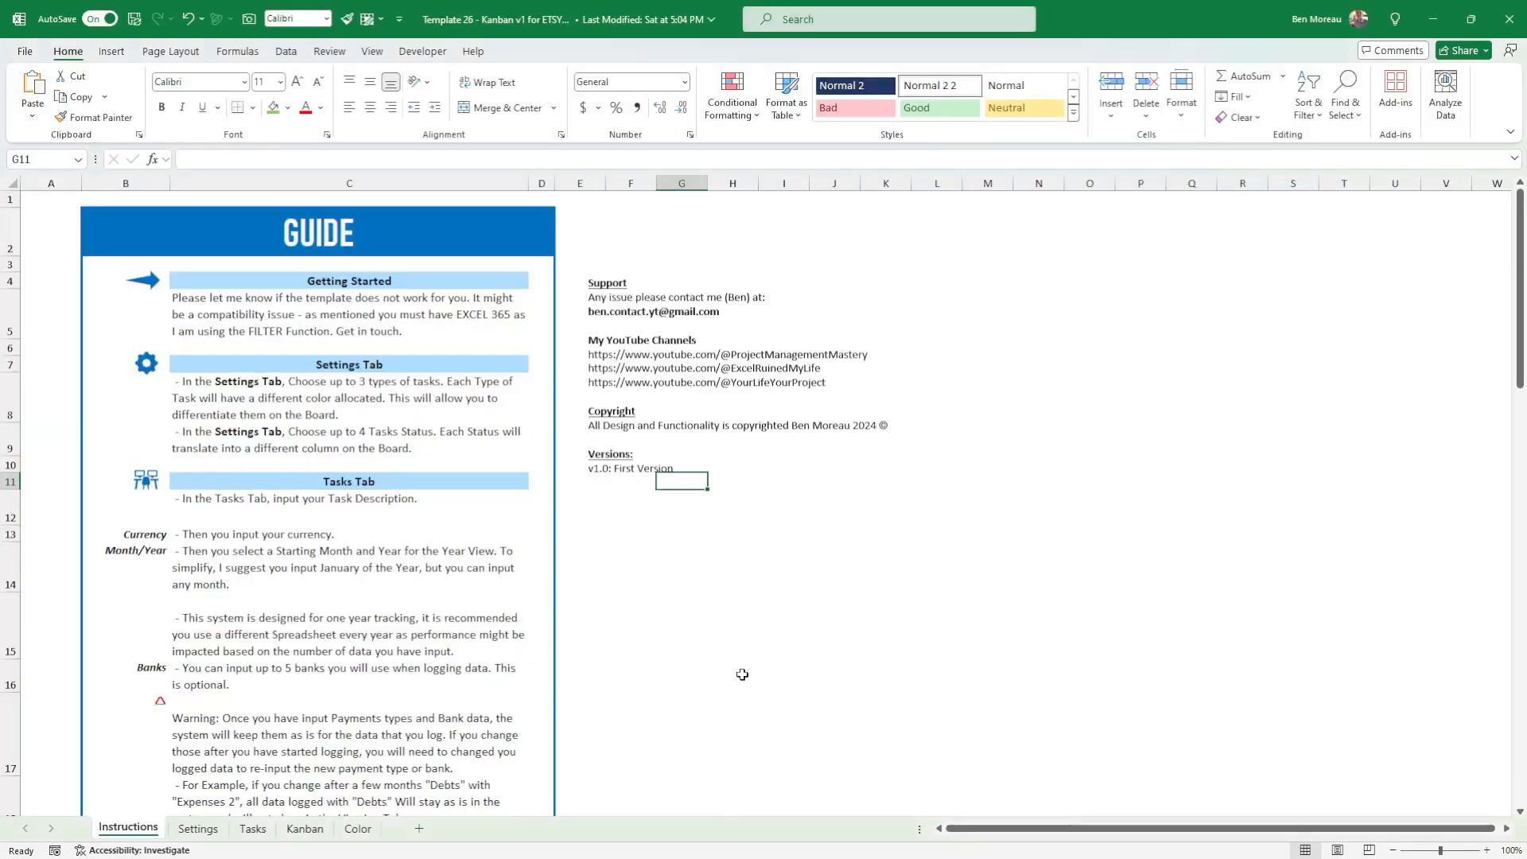
click(311, 830)
click(255, 830)
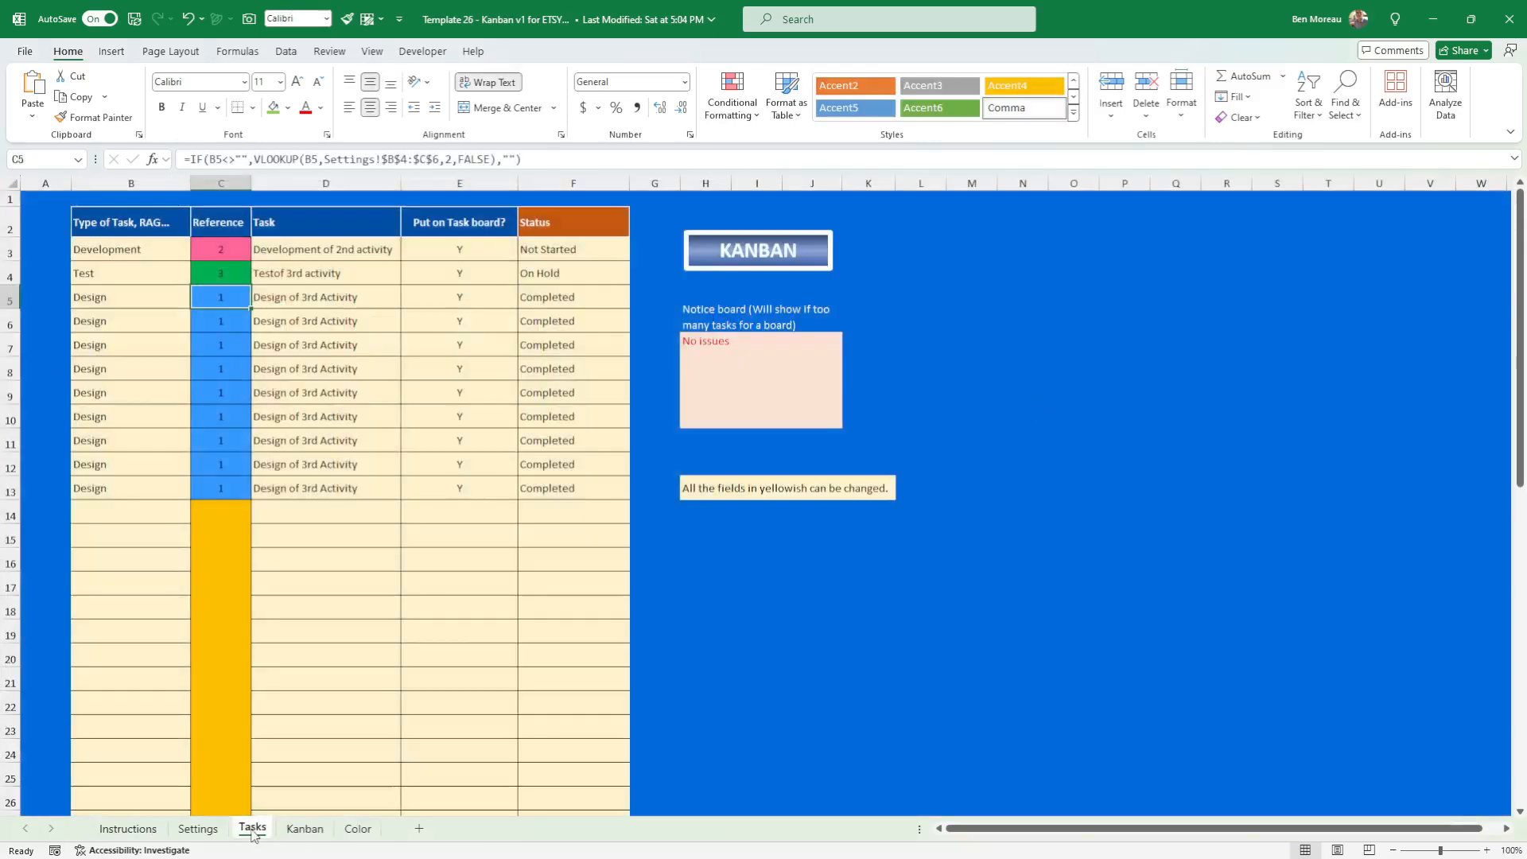
click(303, 830)
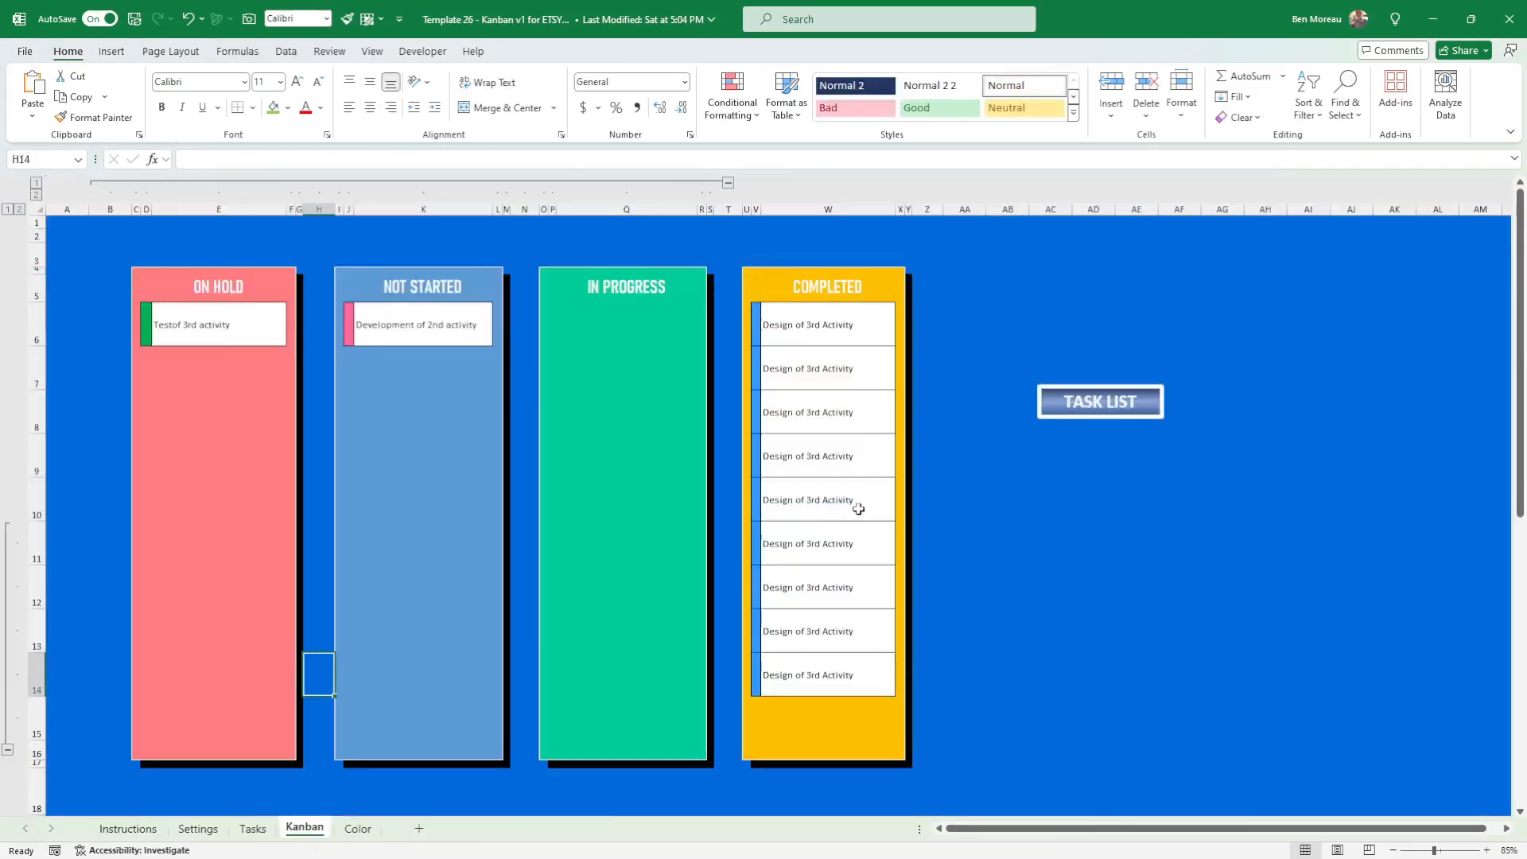
click(978, 549)
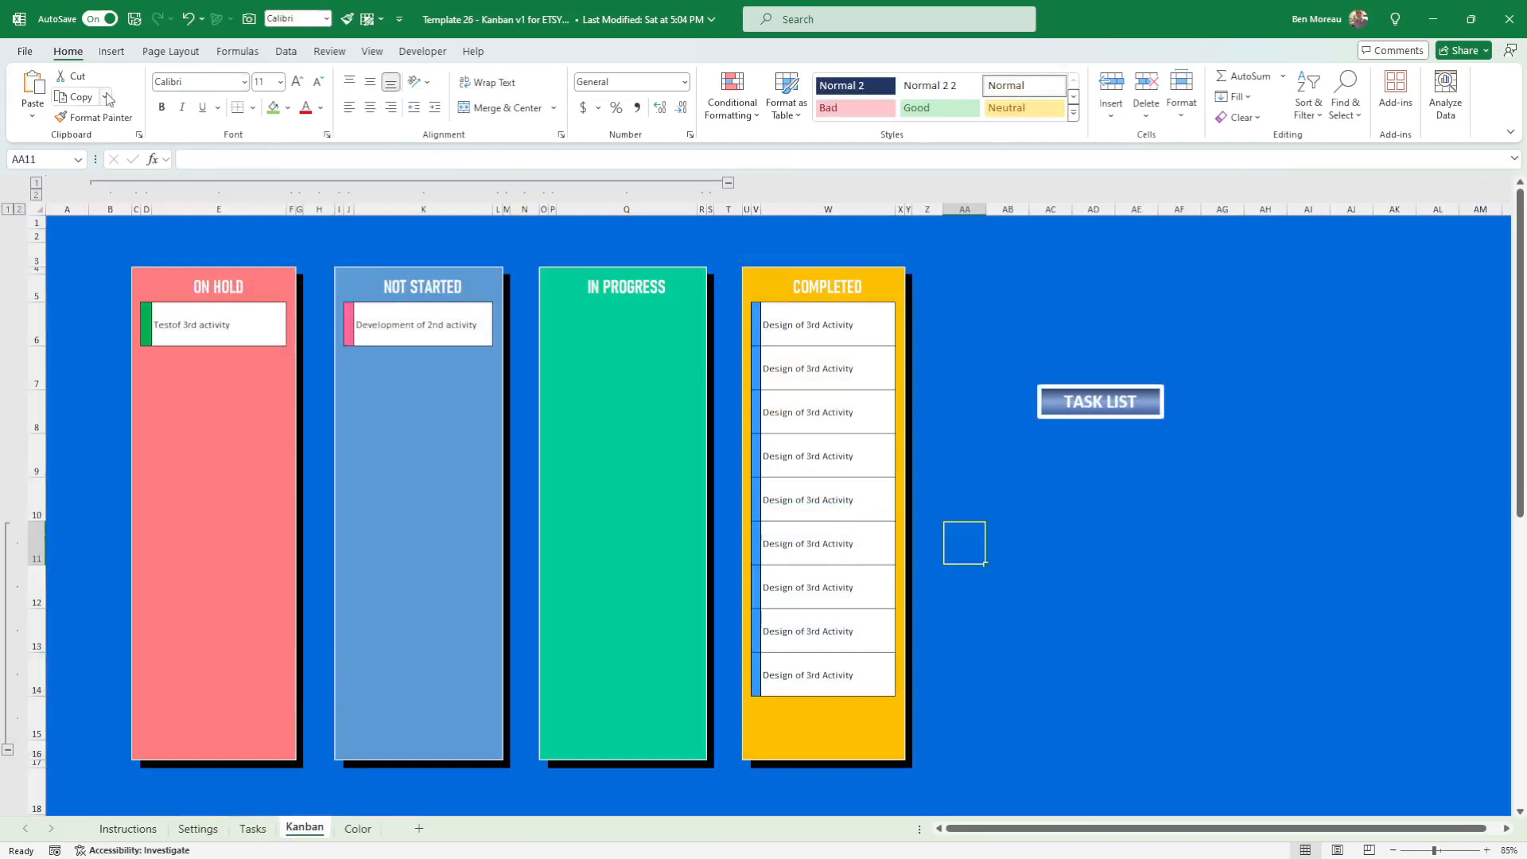
Step: Review the available theme color schemes, and then the fill color palette for empty cell E7 in the On Hold column
click(171, 51)
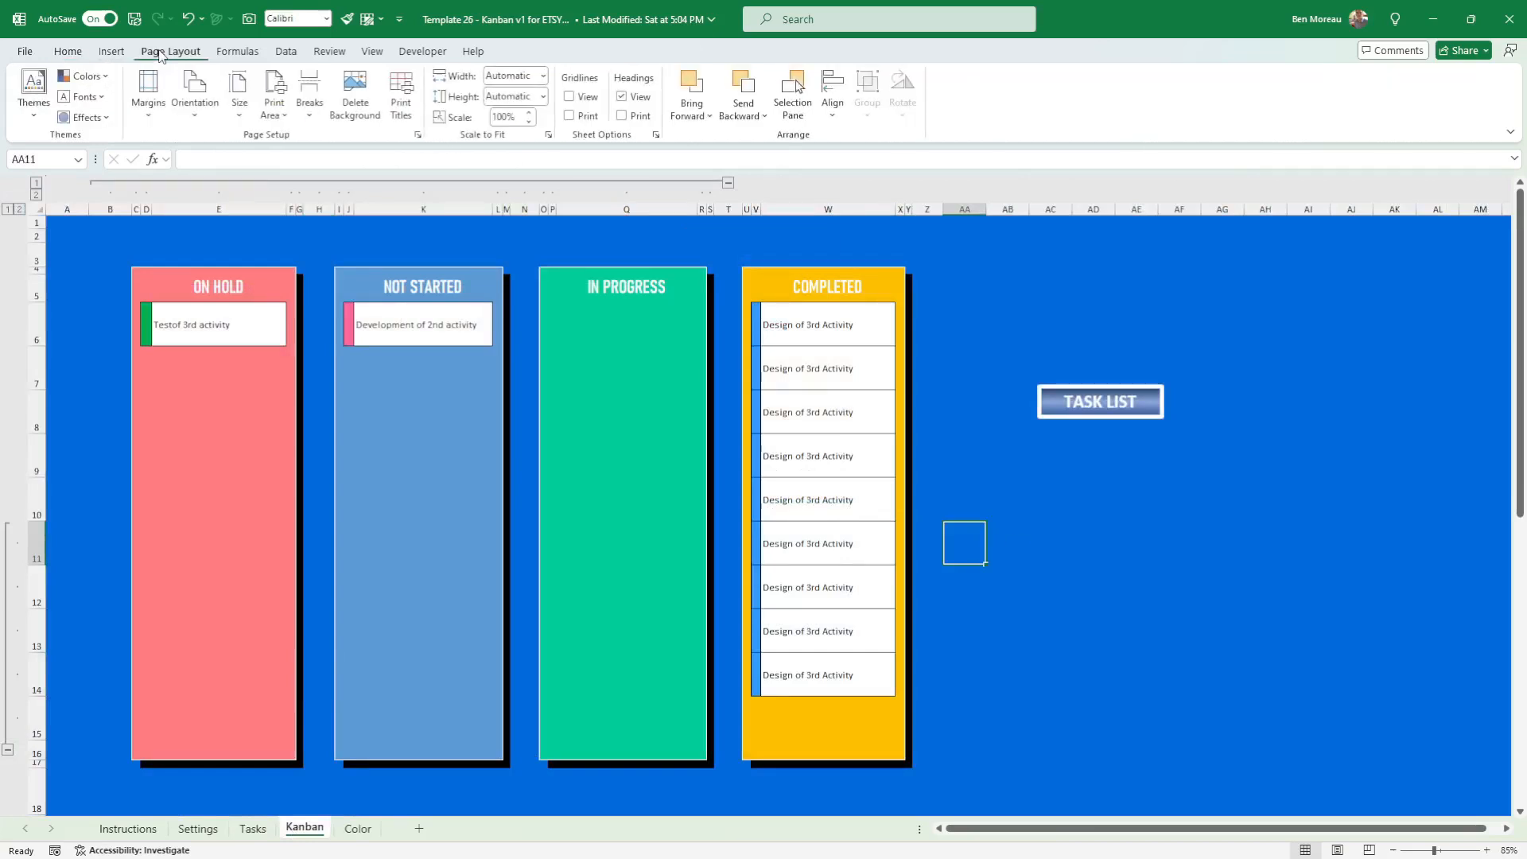
click(86, 77)
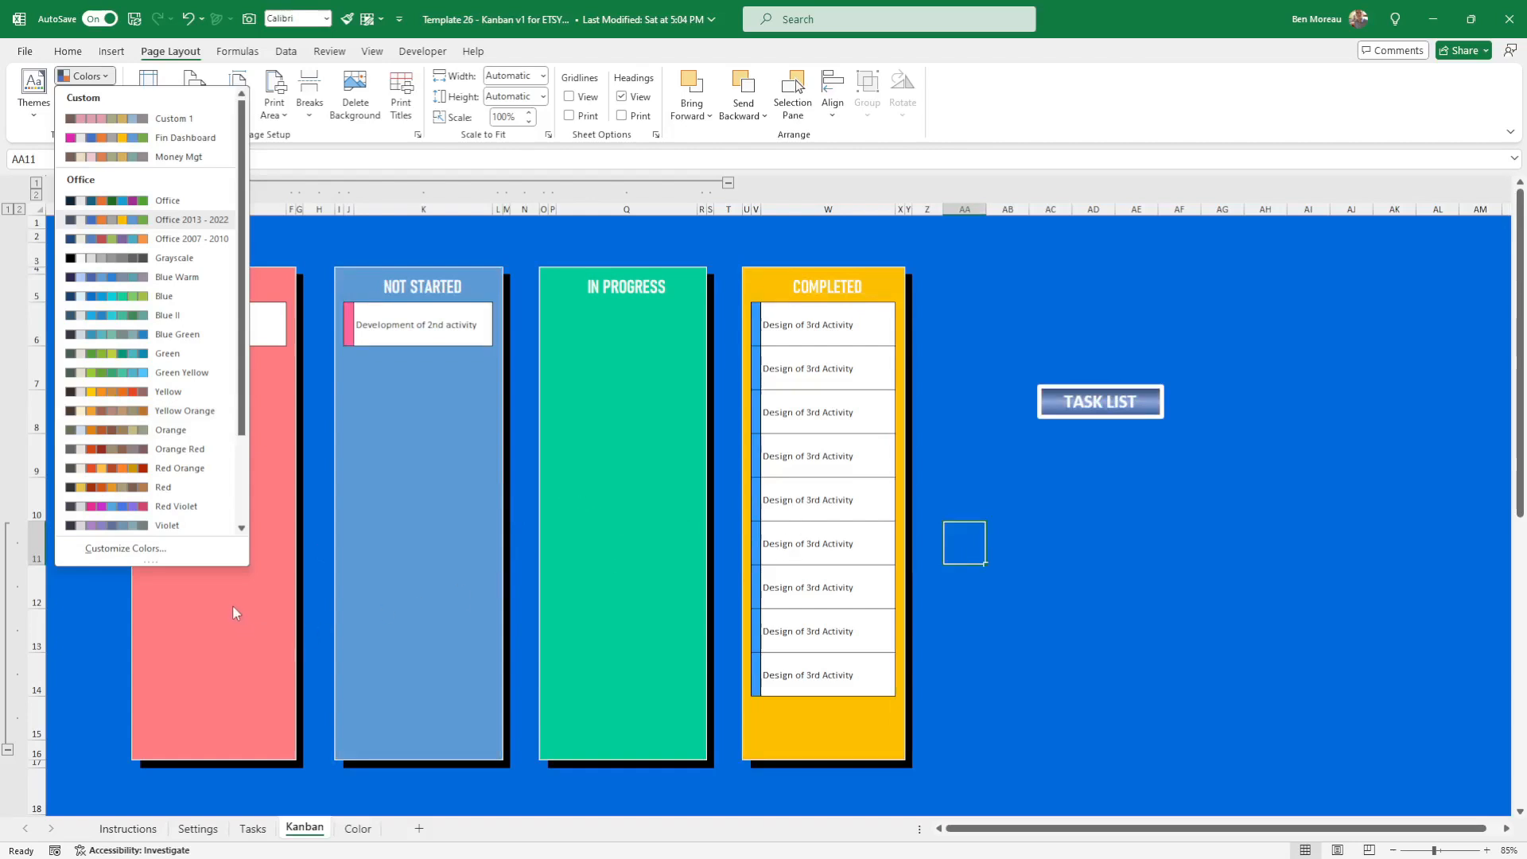
click(660, 529)
click(197, 385)
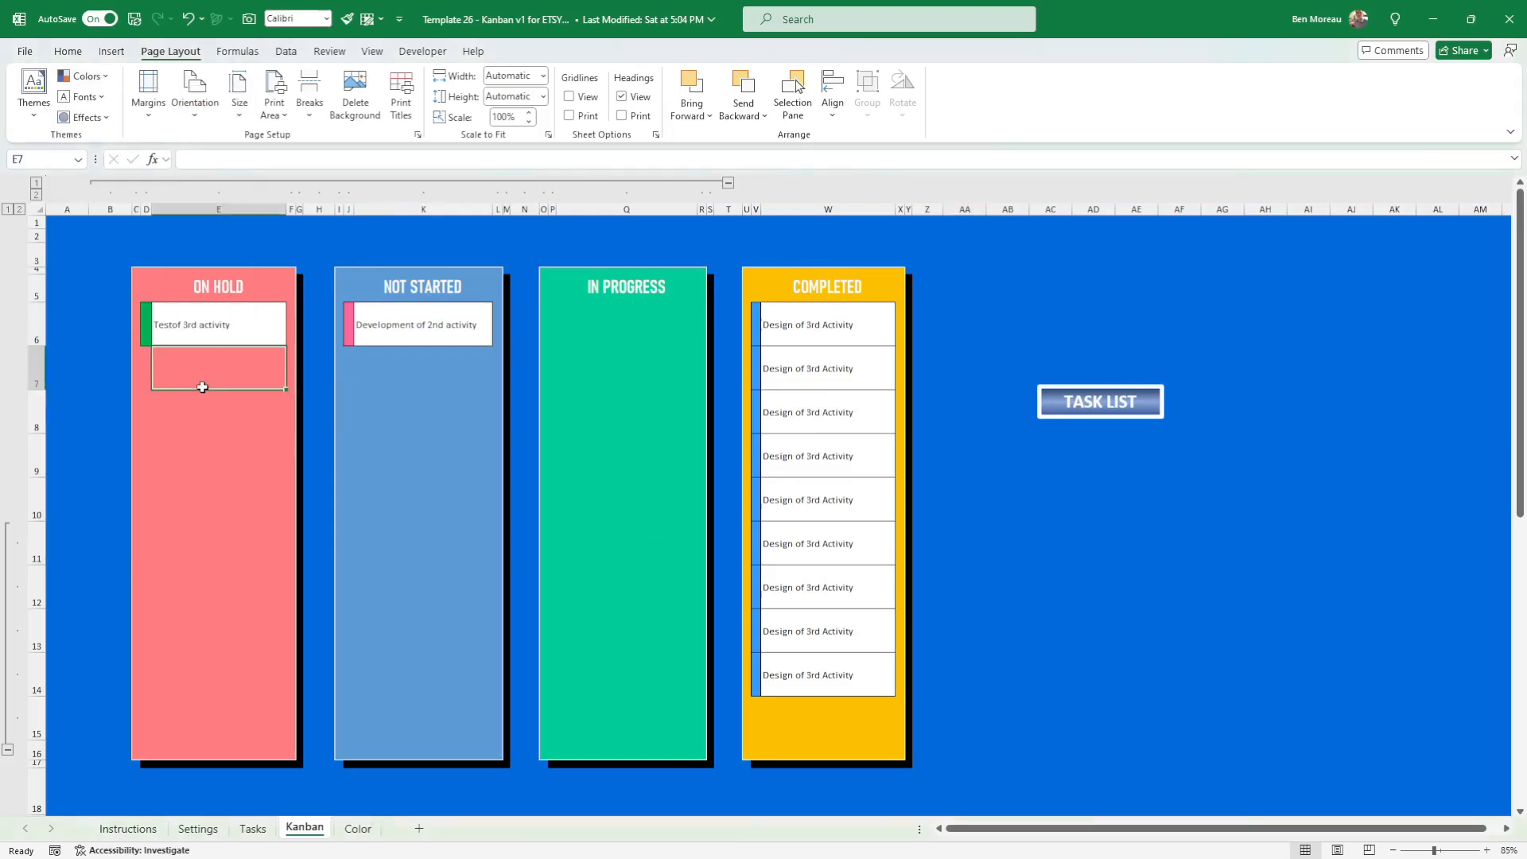
click(70, 53)
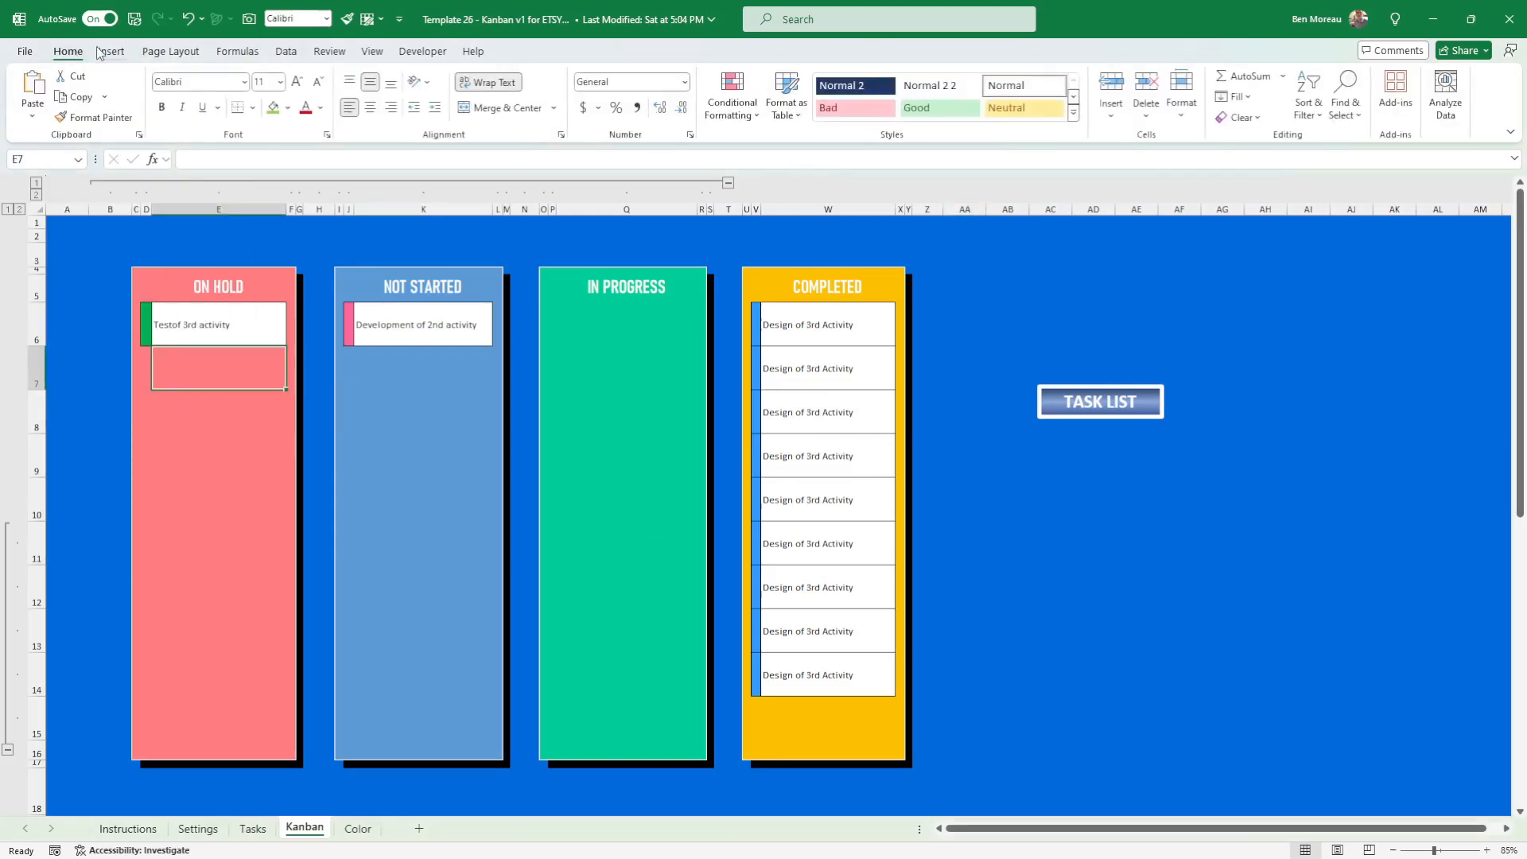
click(288, 108)
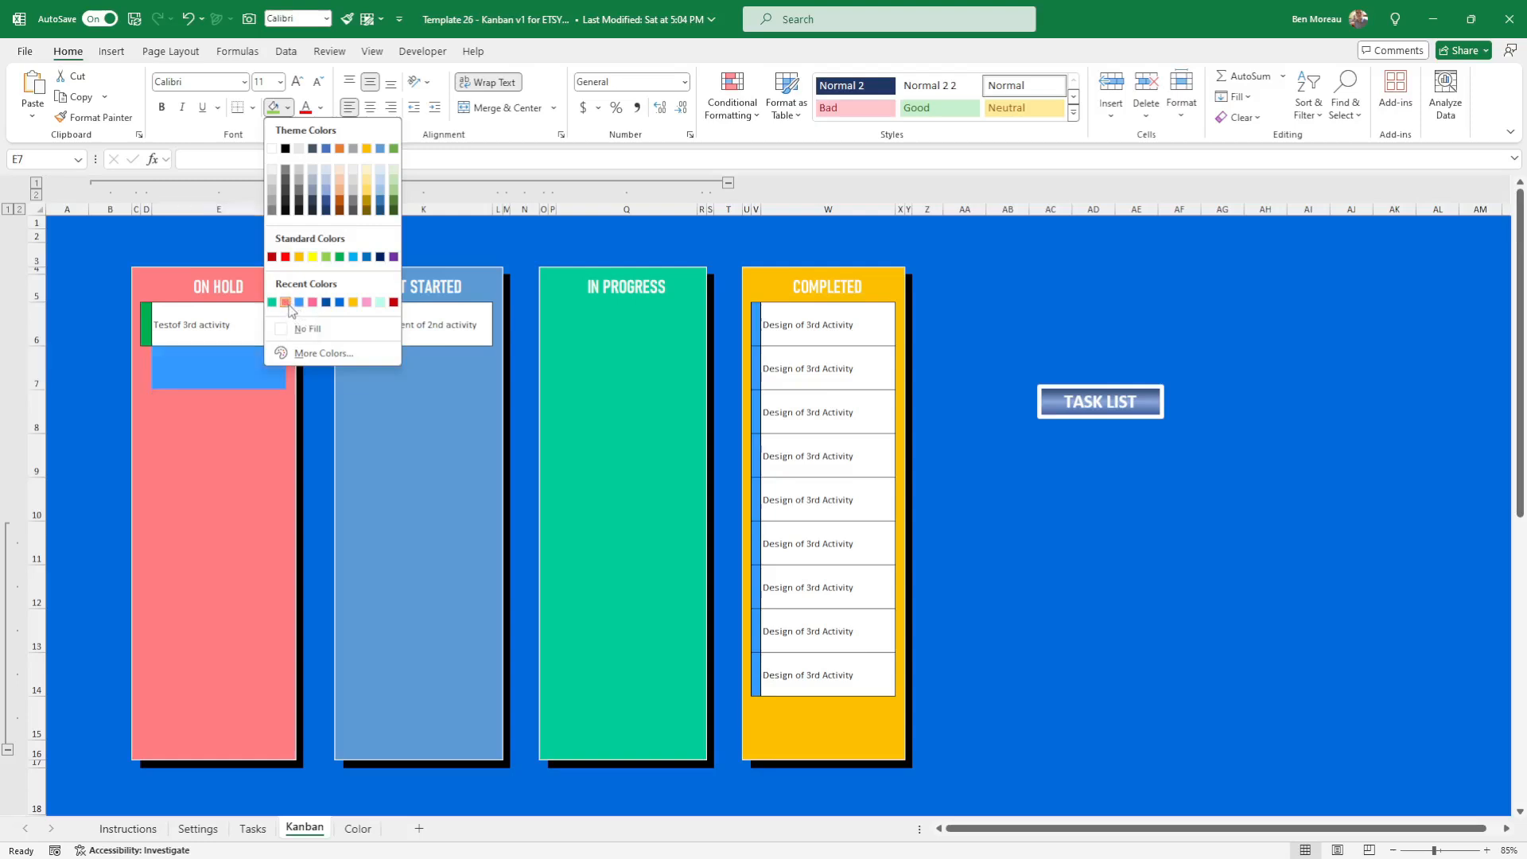
click(514, 331)
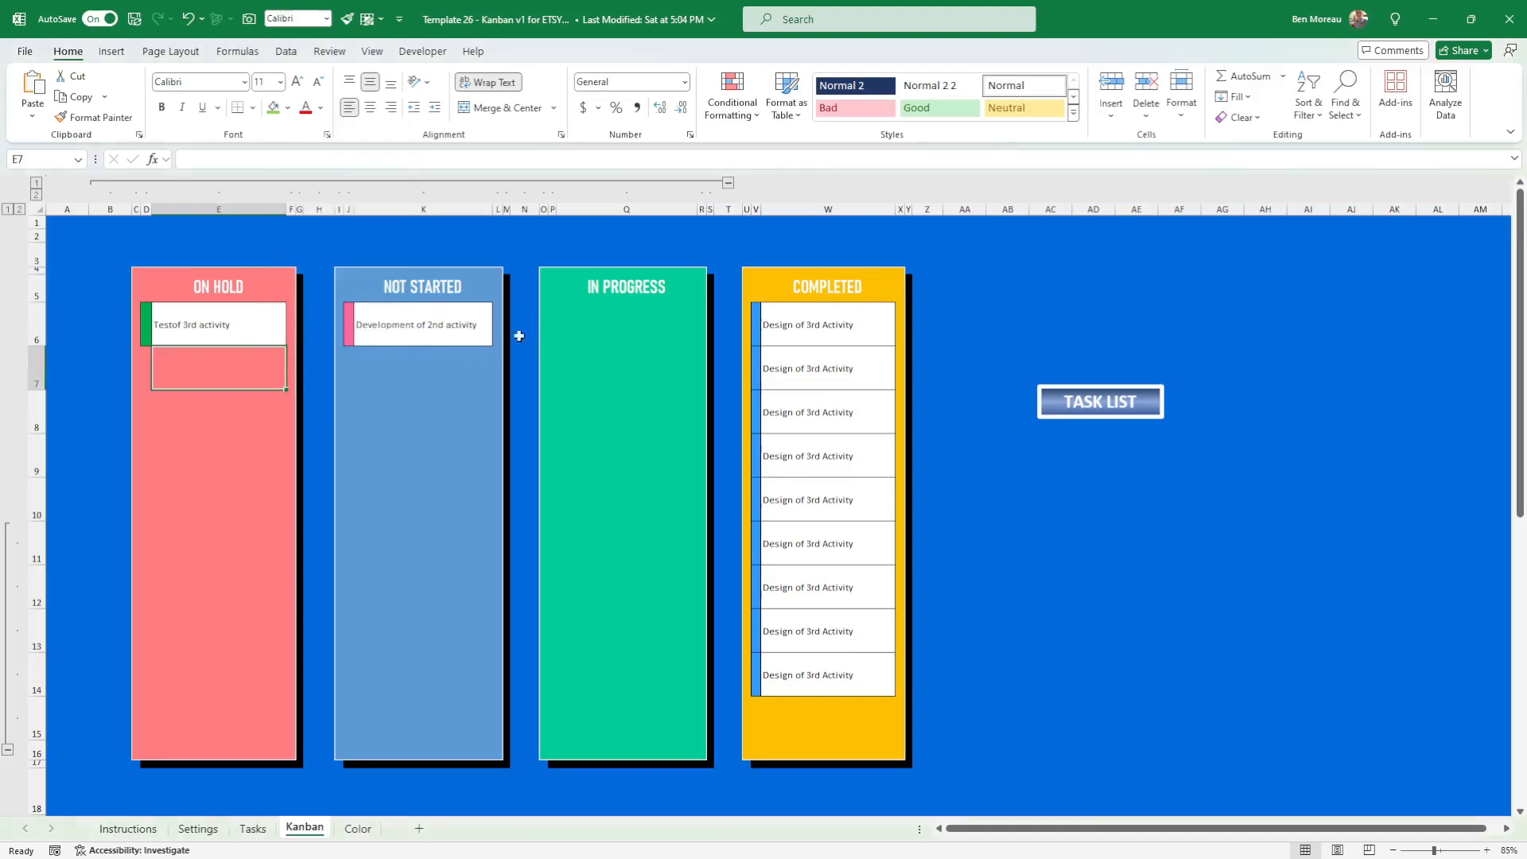
Step: Preview the Blue Green theme color scheme on the Kanban board without applying it
click(159, 54)
click(84, 75)
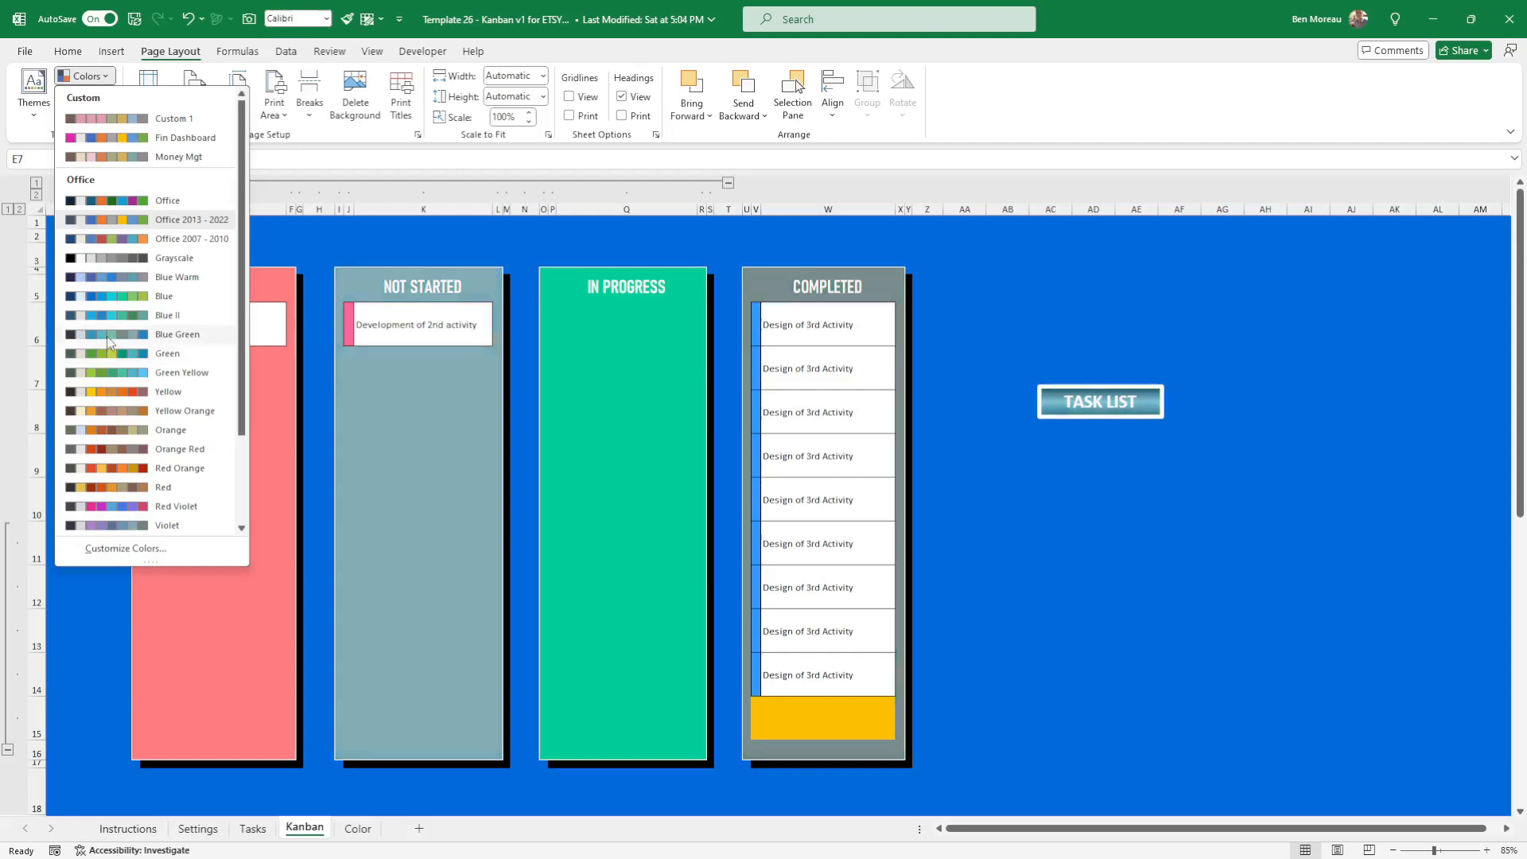
click(591, 331)
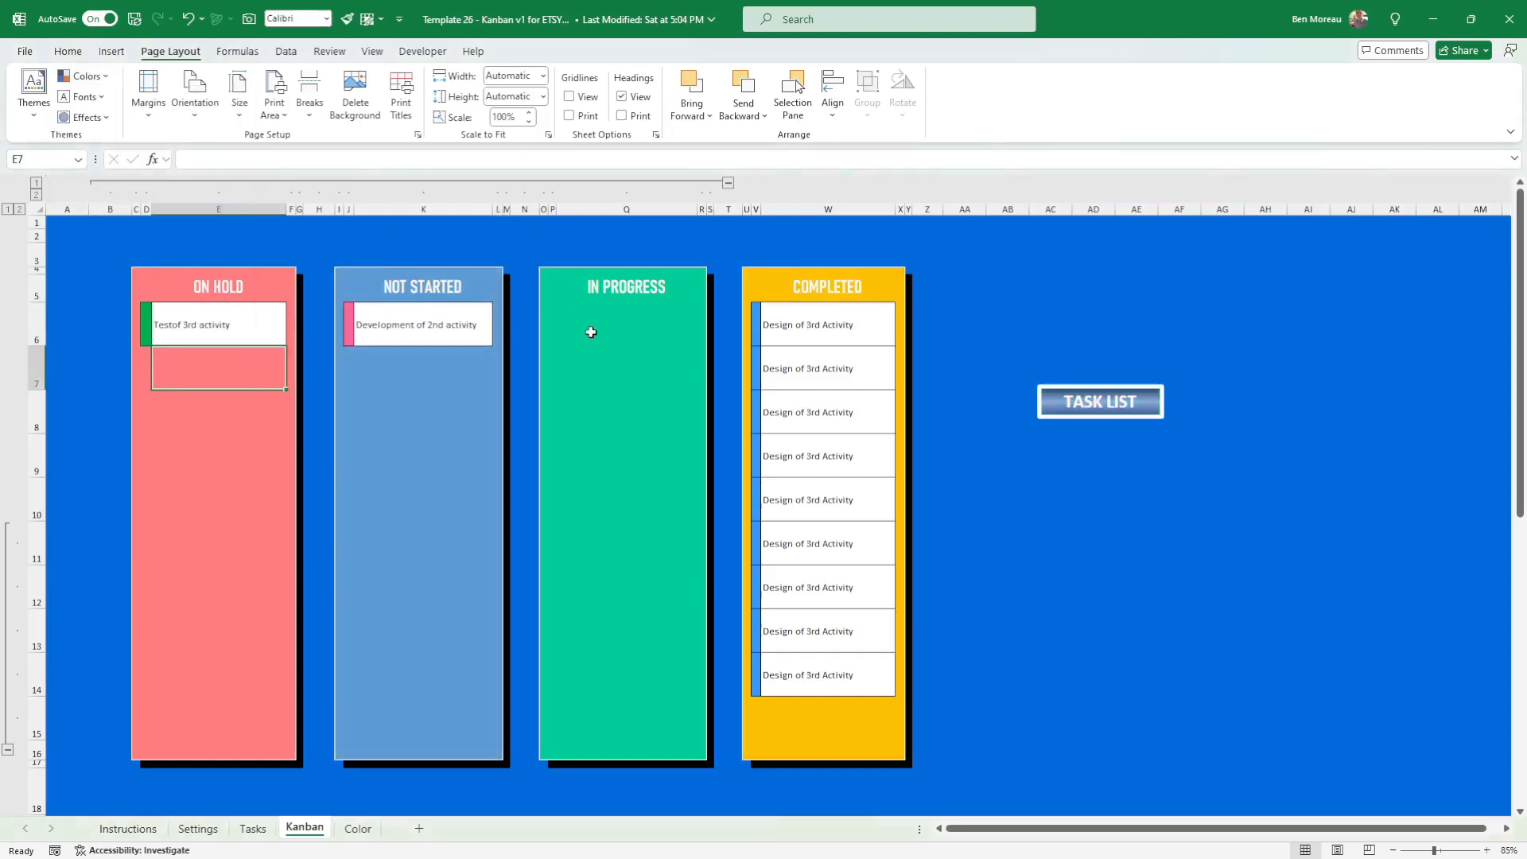
click(552, 280)
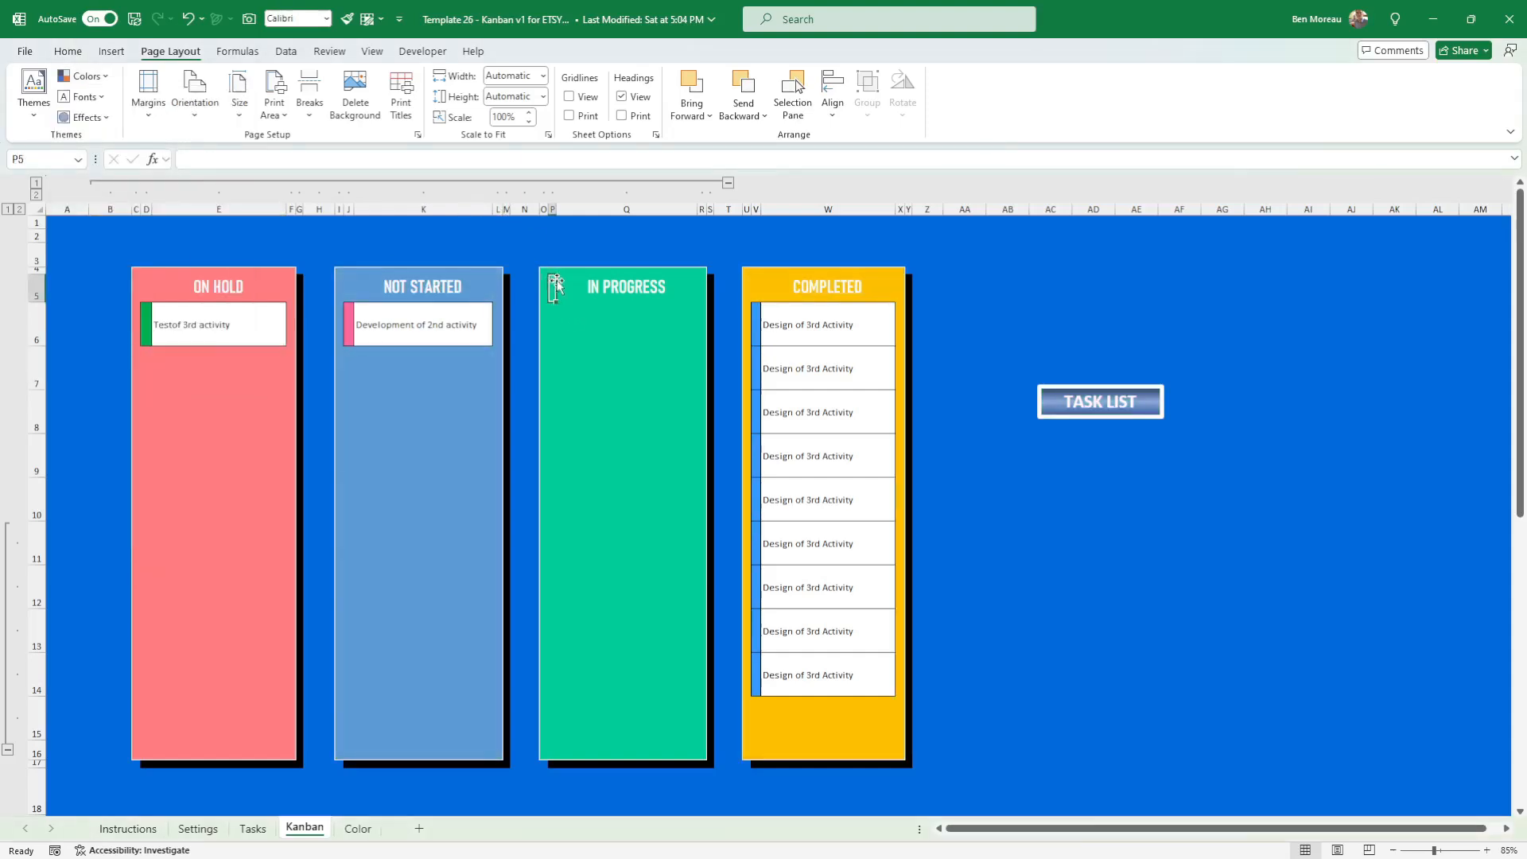
Step: Fill the On Hold column from its header row down with a light orange theme color
drag(140, 277, 295, 754)
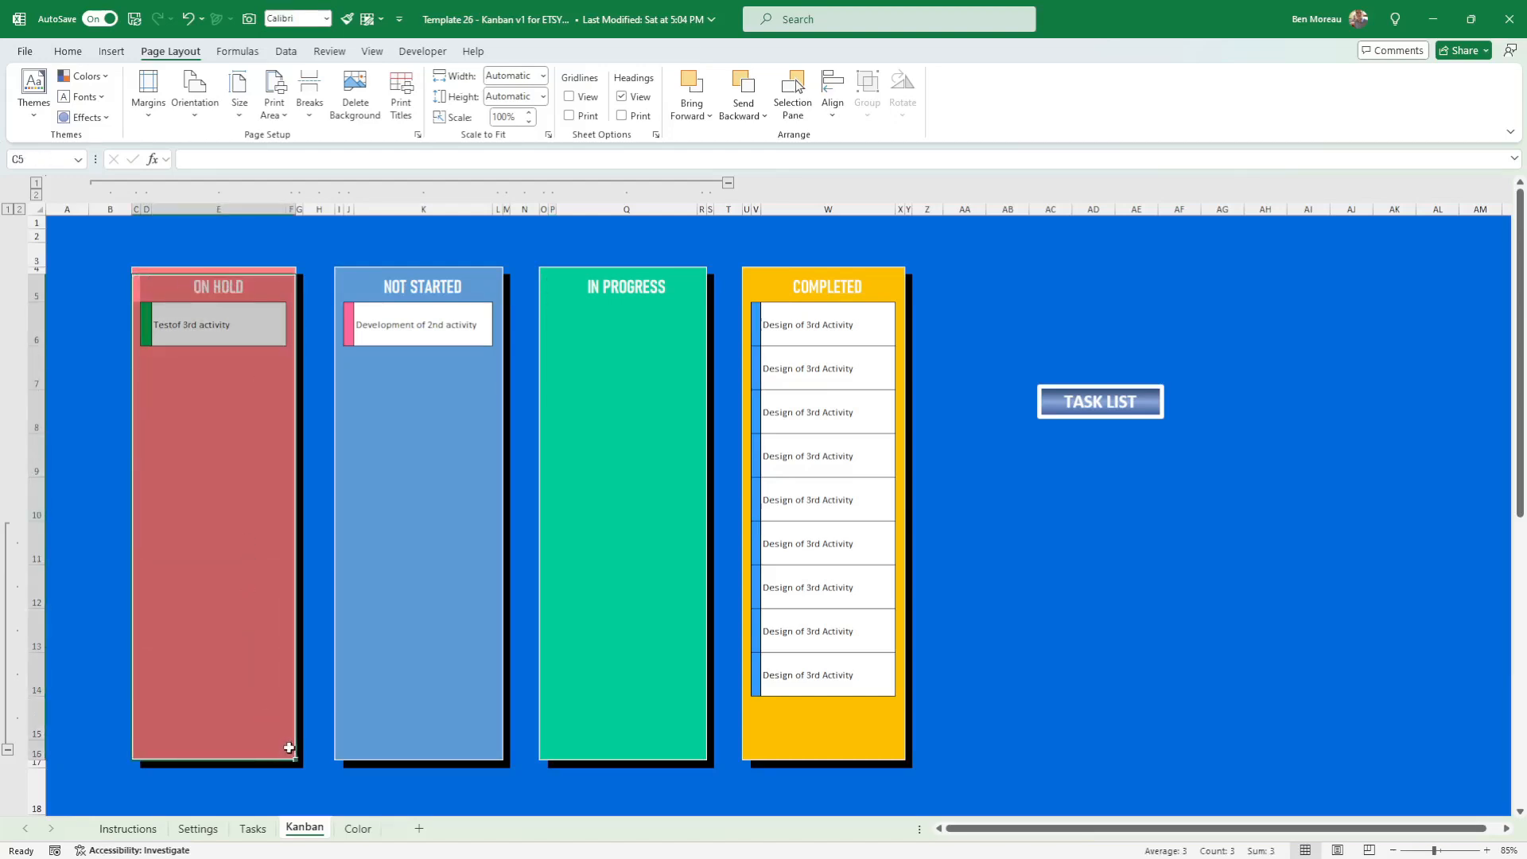
click(78, 56)
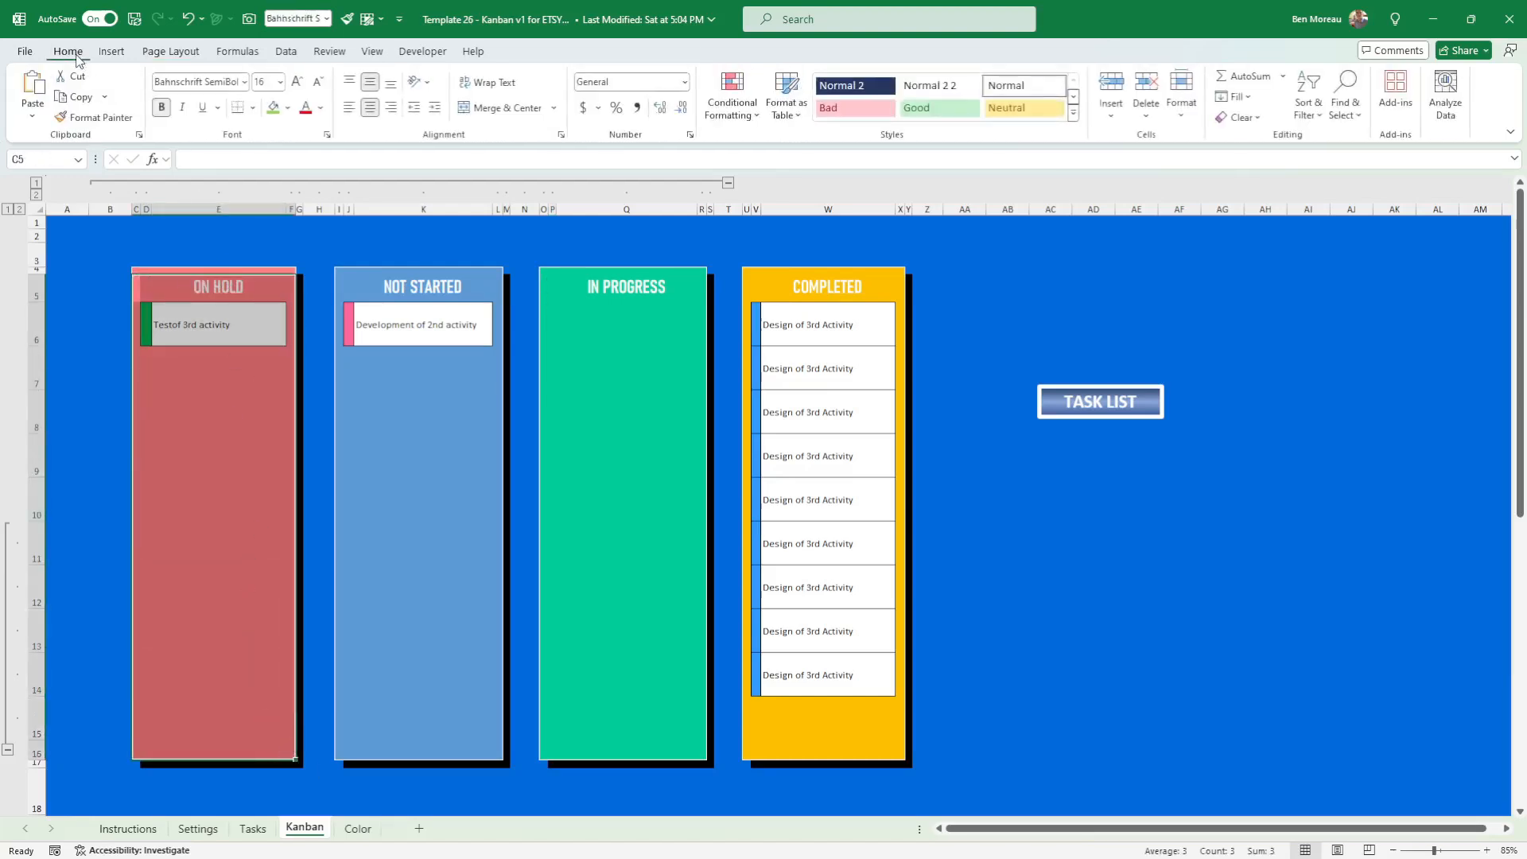
click(289, 108)
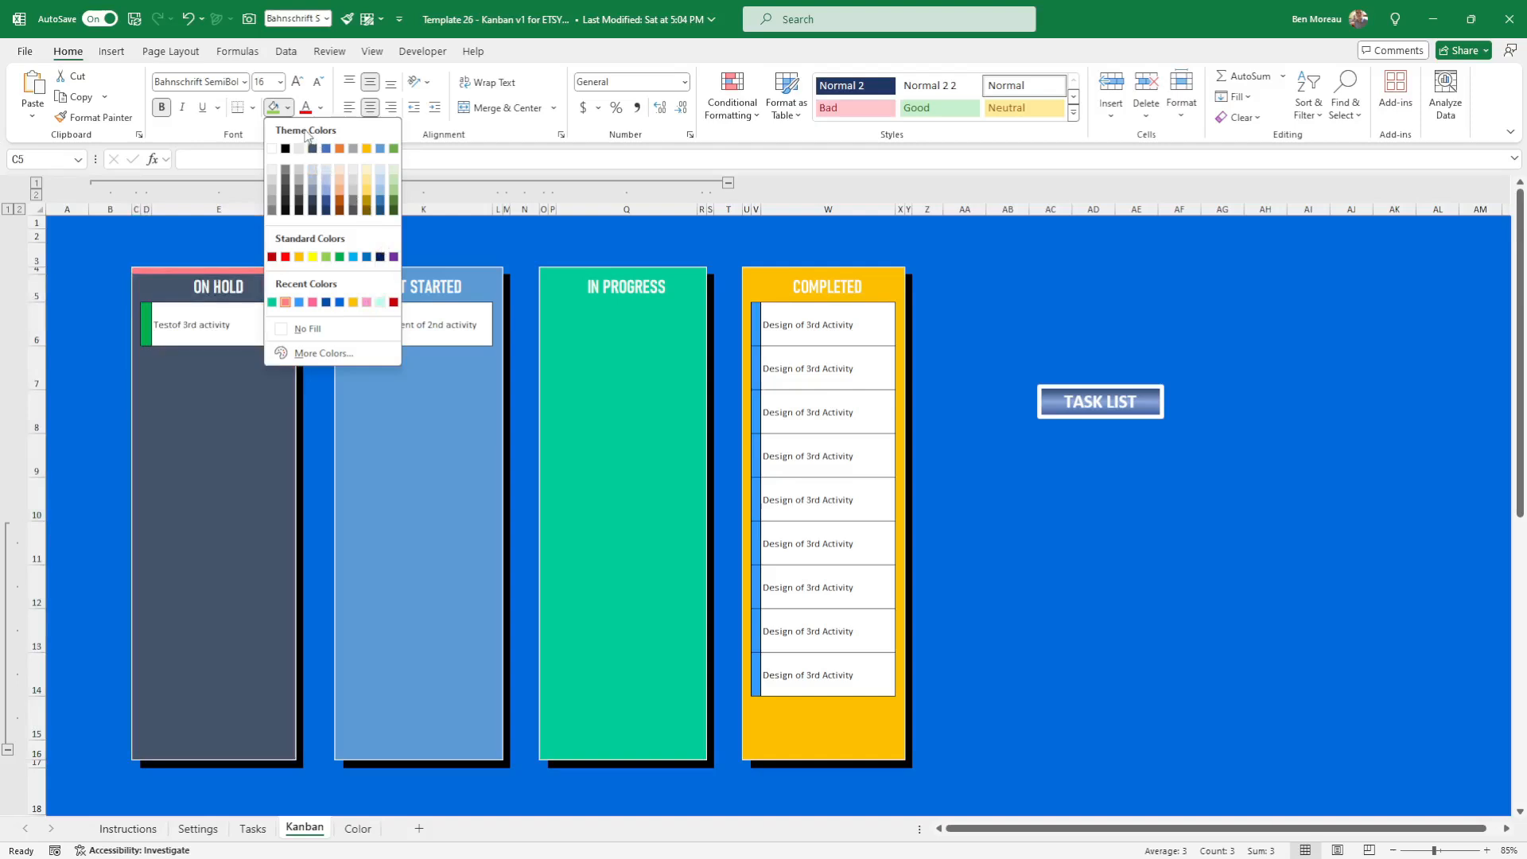
click(345, 194)
click(318, 454)
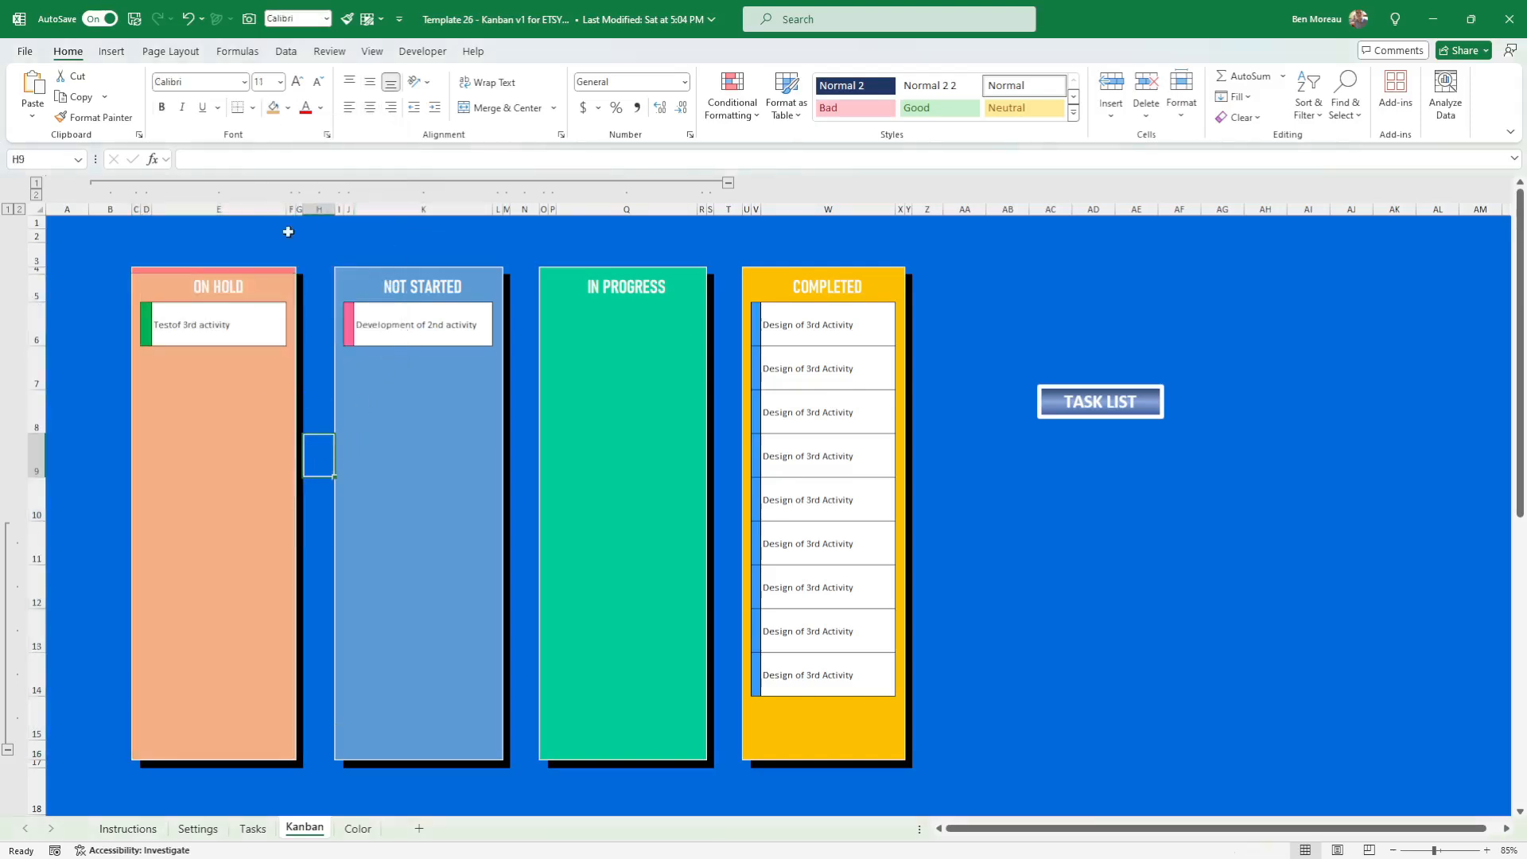
Step: Preview the Orange Red theme color scheme on the Kanban board, leaving the current scheme in place
click(288, 108)
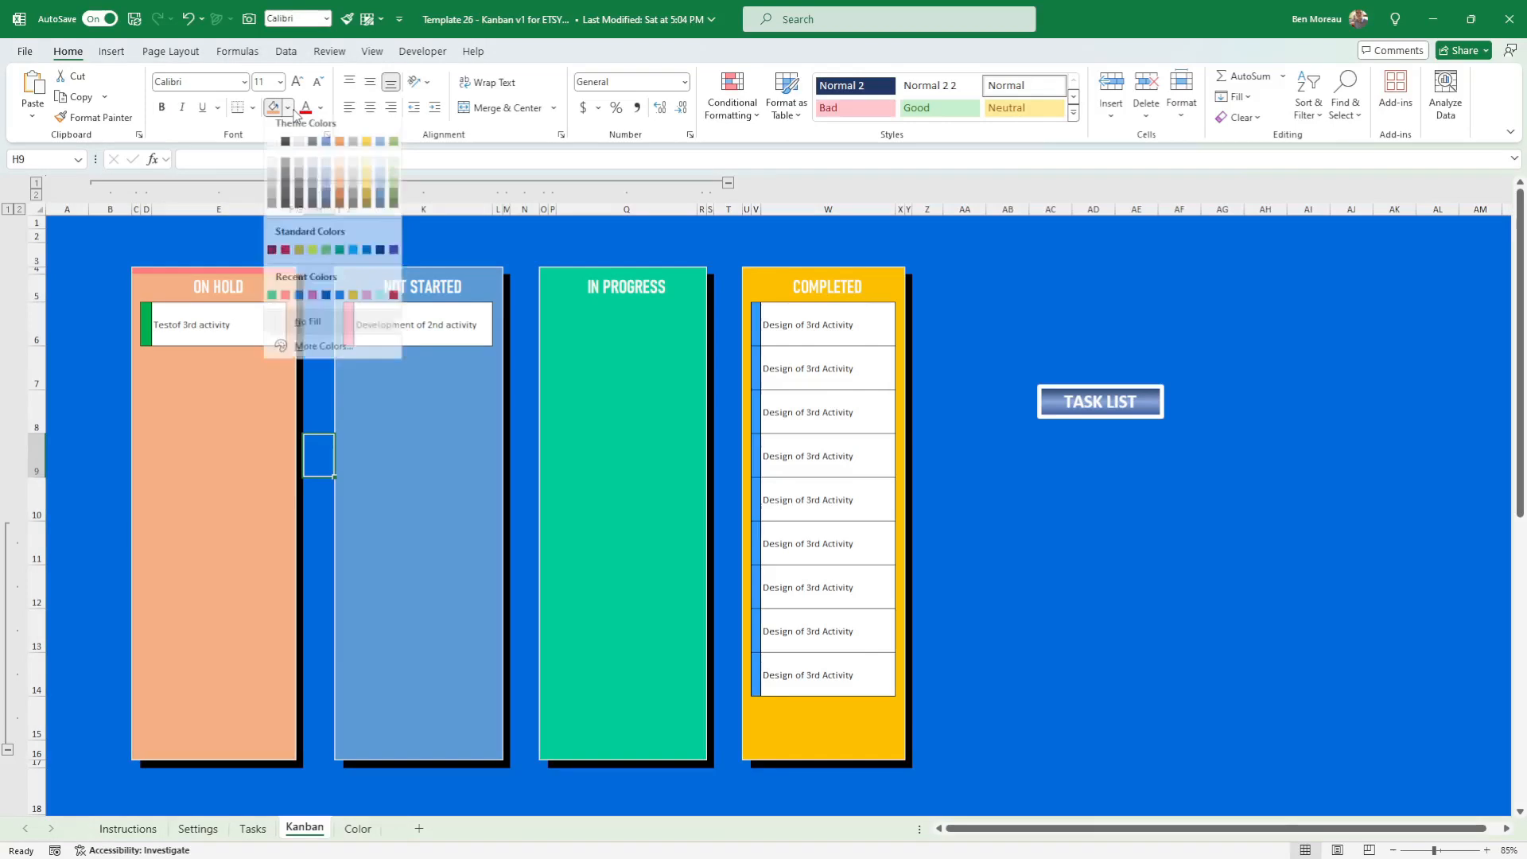
click(191, 53)
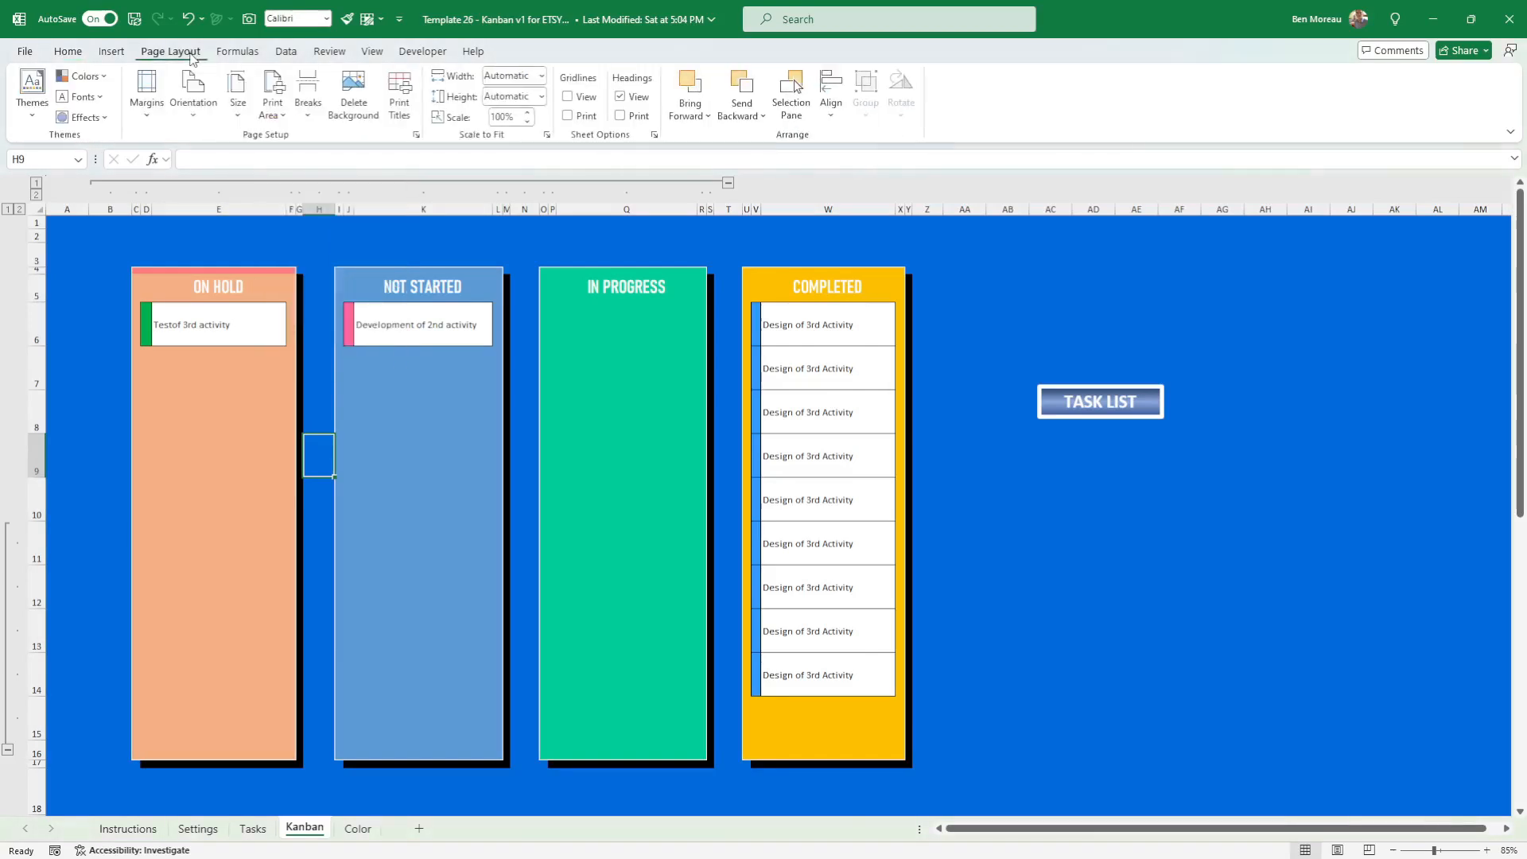
click(86, 76)
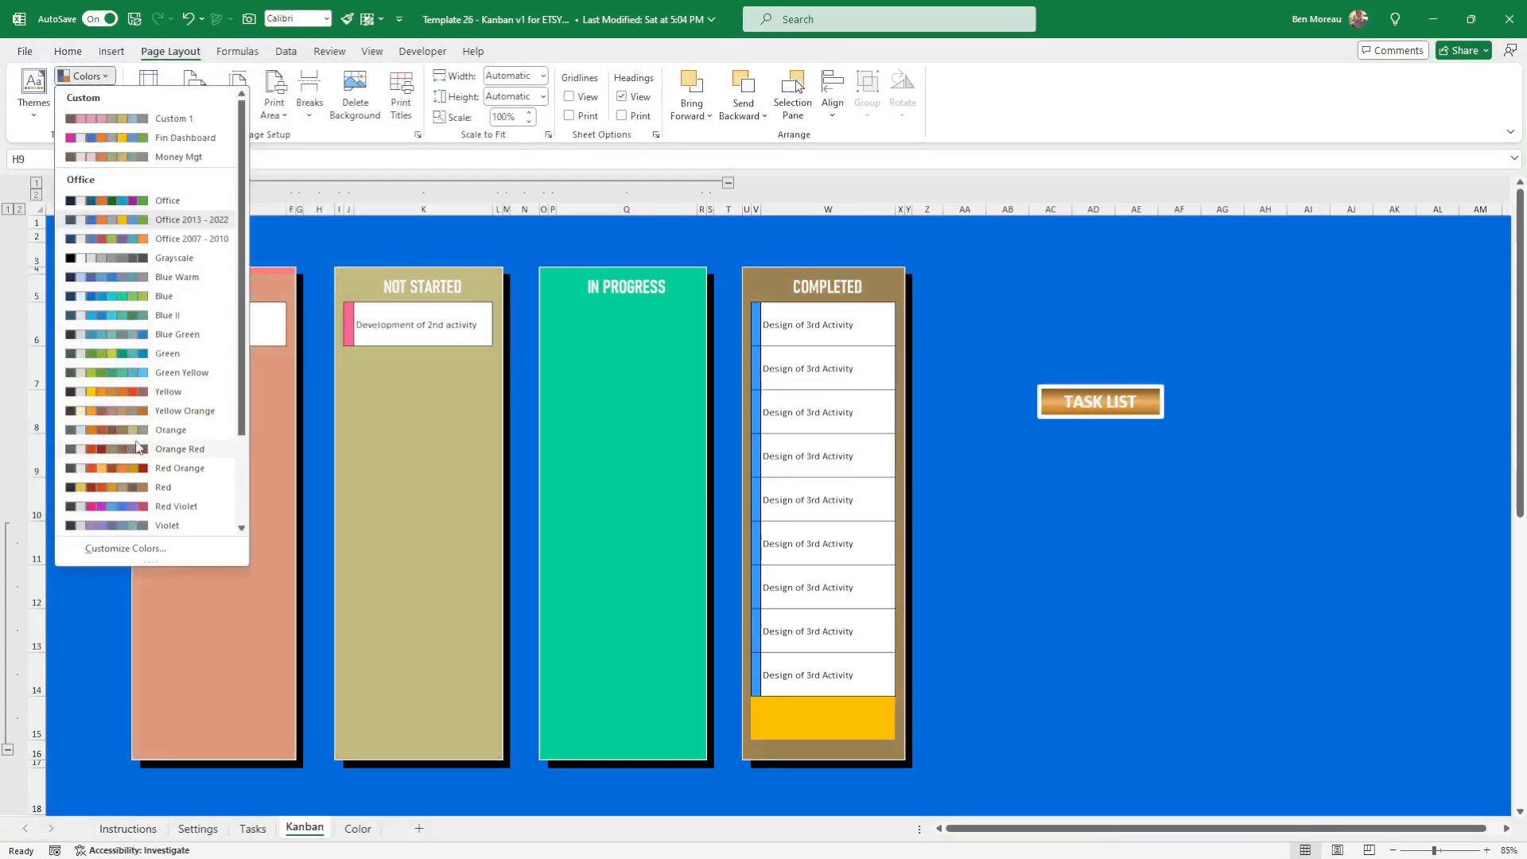
click(310, 412)
Step: Review the theme, standard and recent fill colors once more, and inspect the Not Started column's first task marker cell
click(68, 51)
click(287, 109)
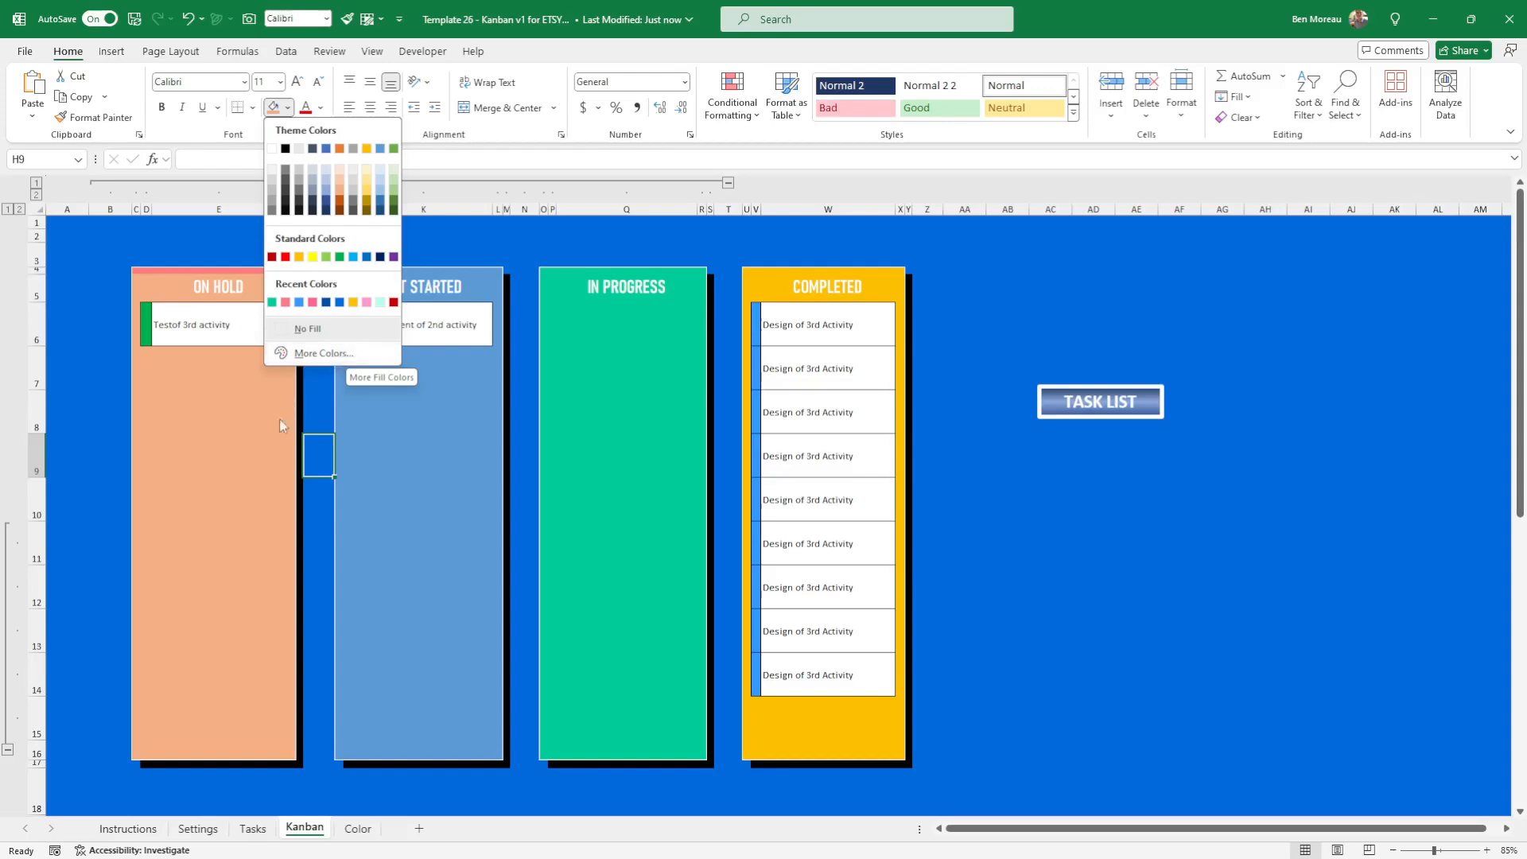
click(321, 487)
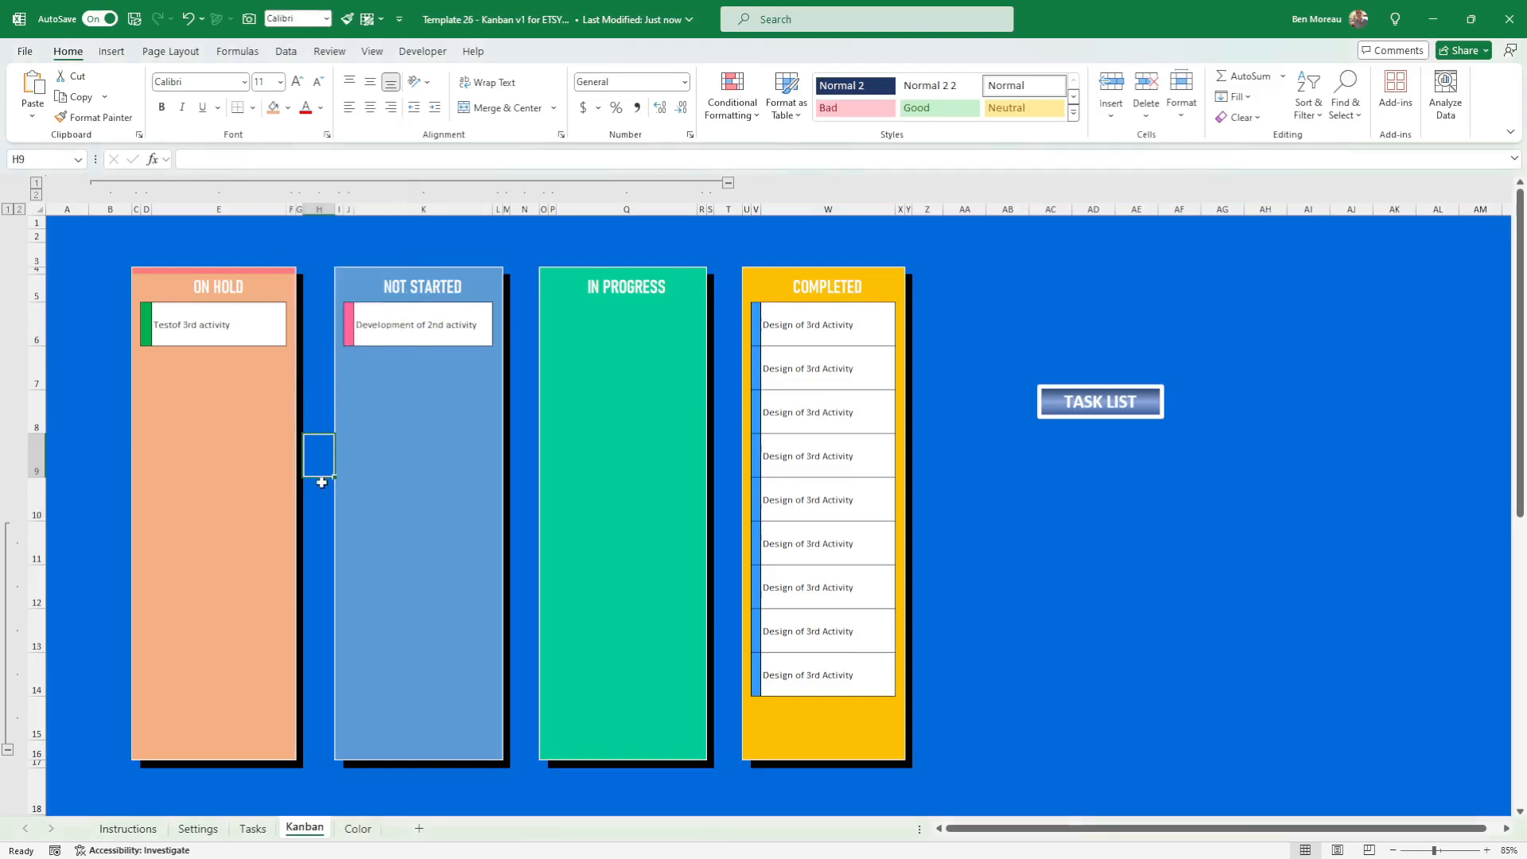
click(321, 481)
click(321, 454)
click(348, 323)
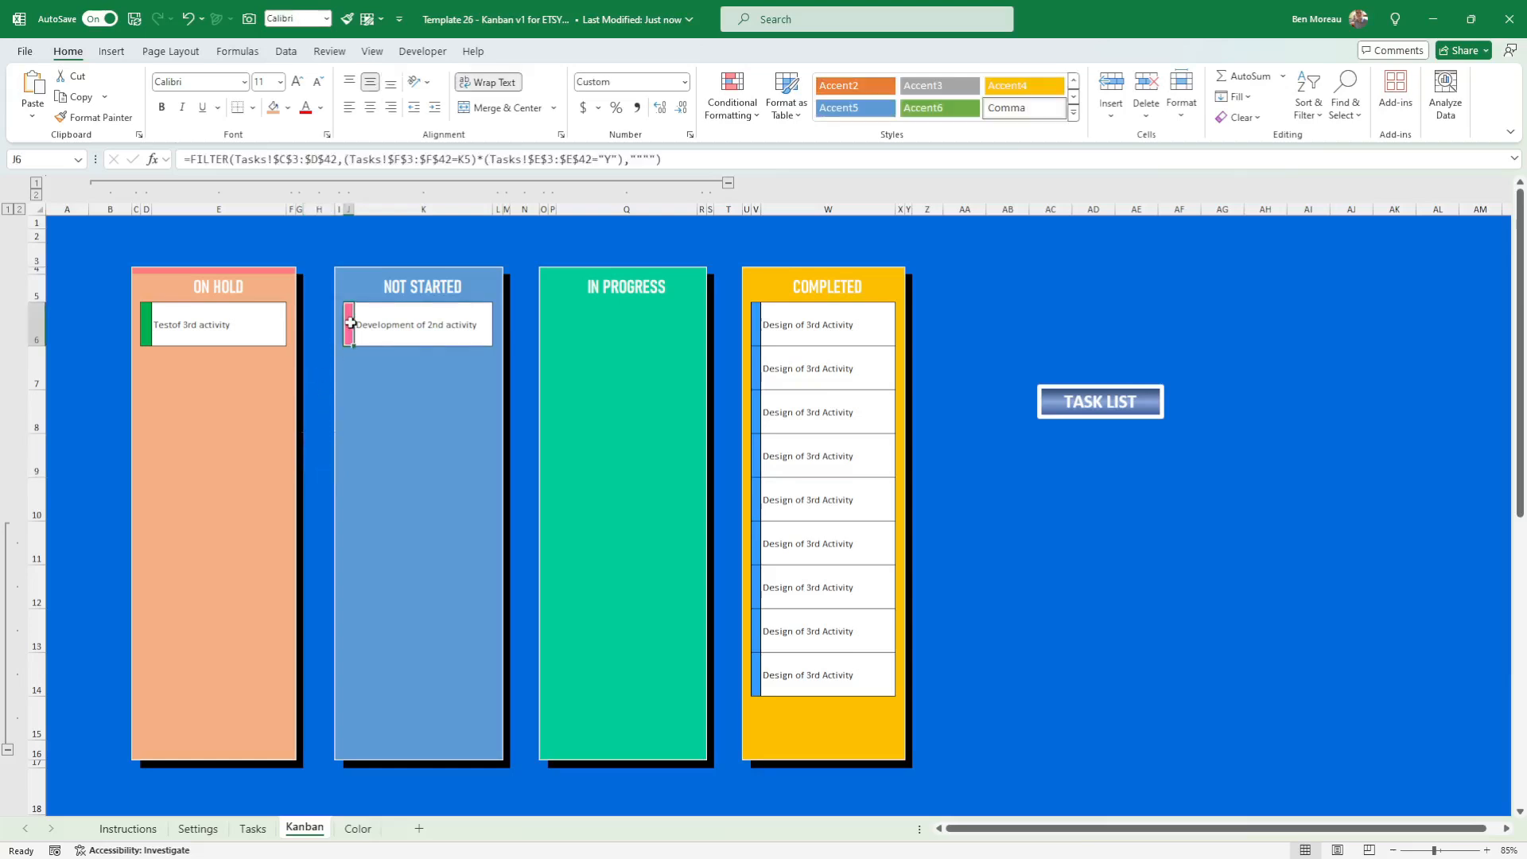
Step: Inspect the conditional formatting rules on the Not Started task marker cell, including the format of the rule for cell value 2
click(718, 112)
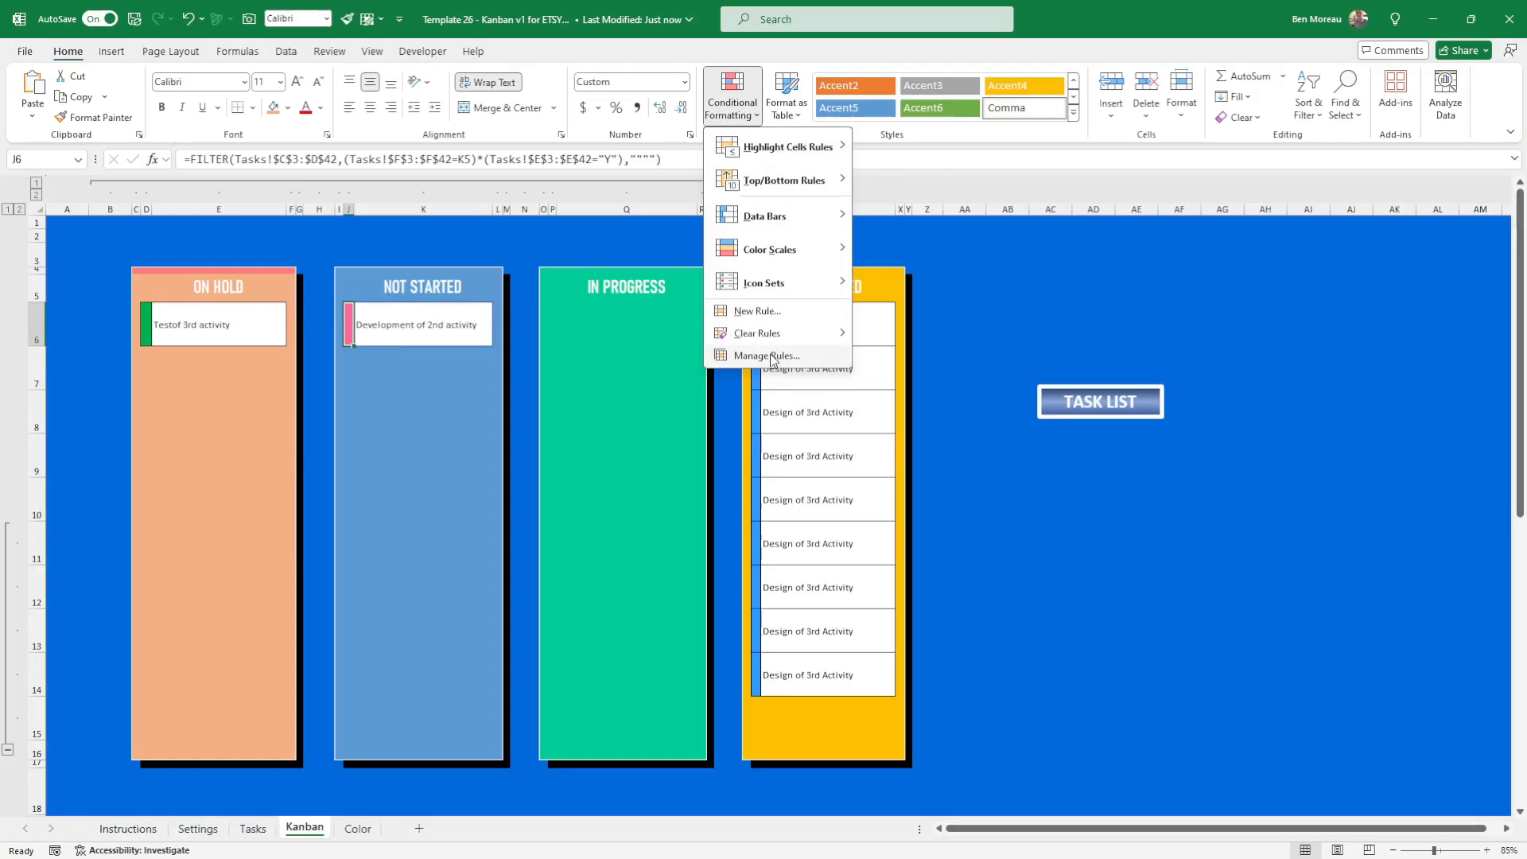
click(353, 355)
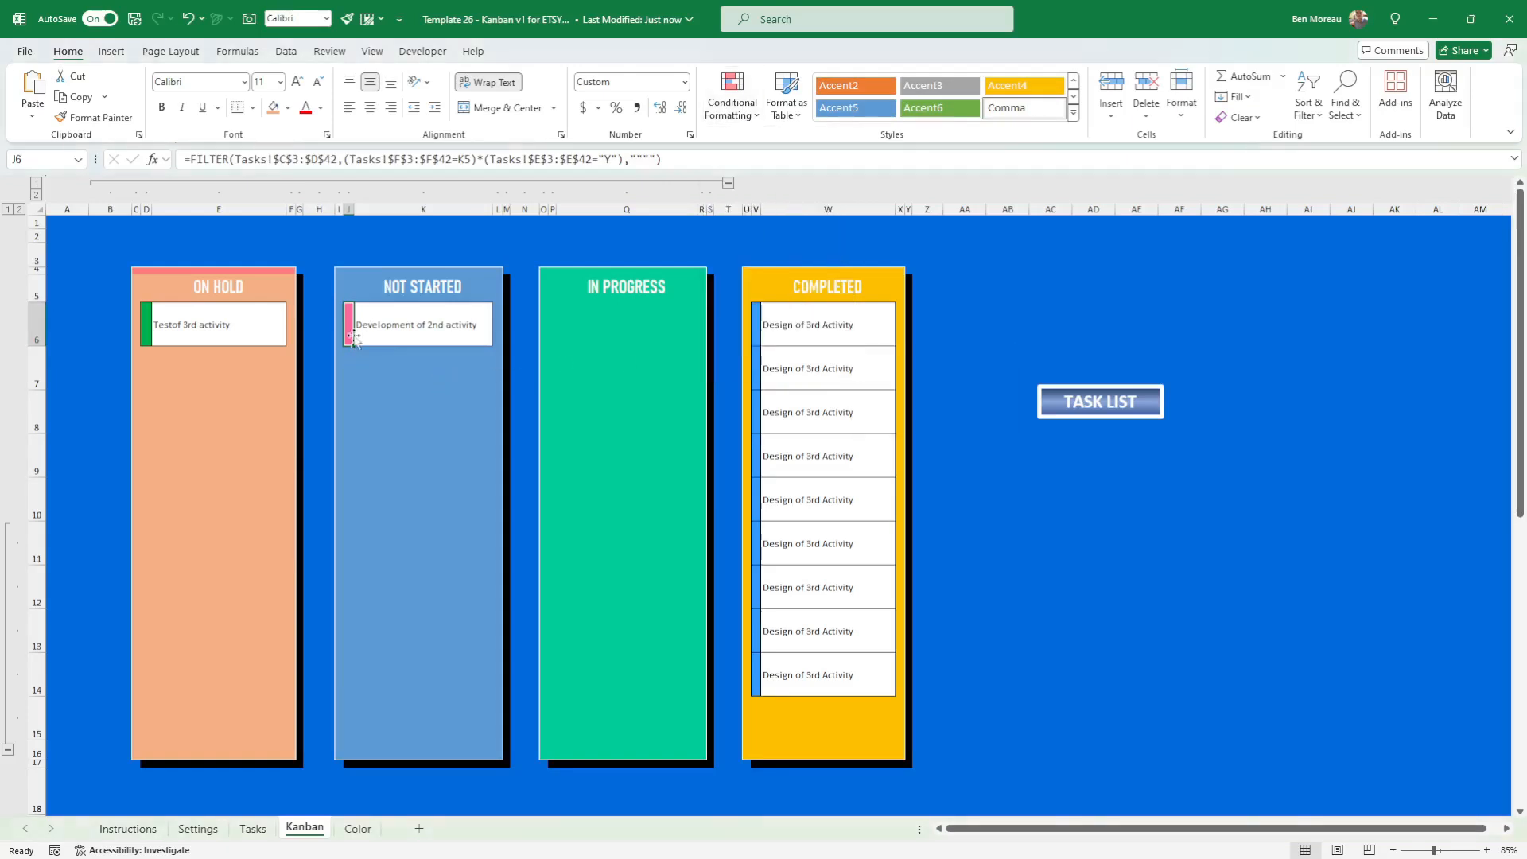
click(730, 99)
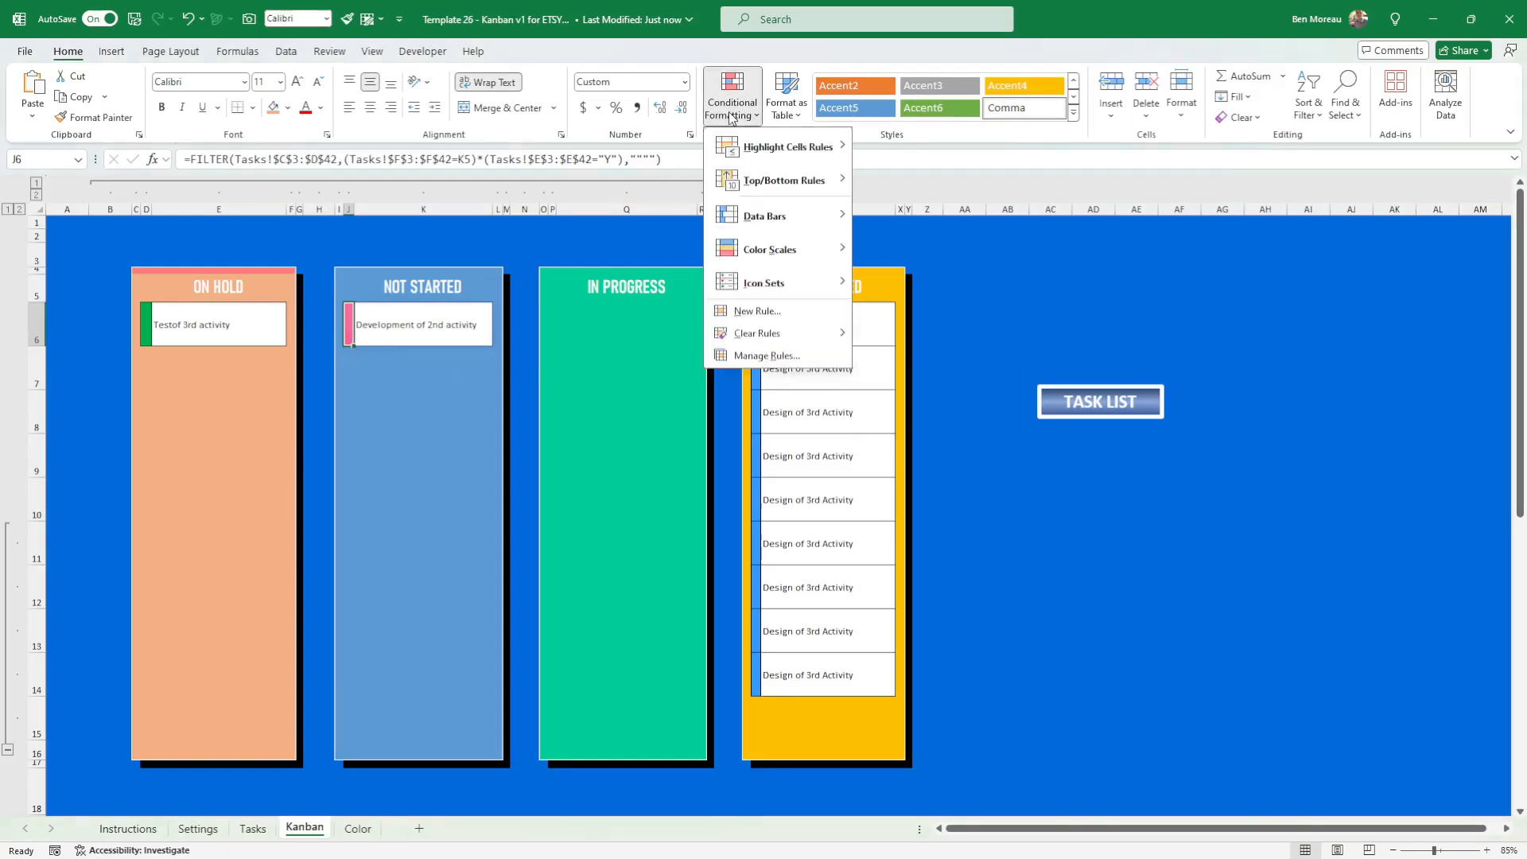
click(769, 355)
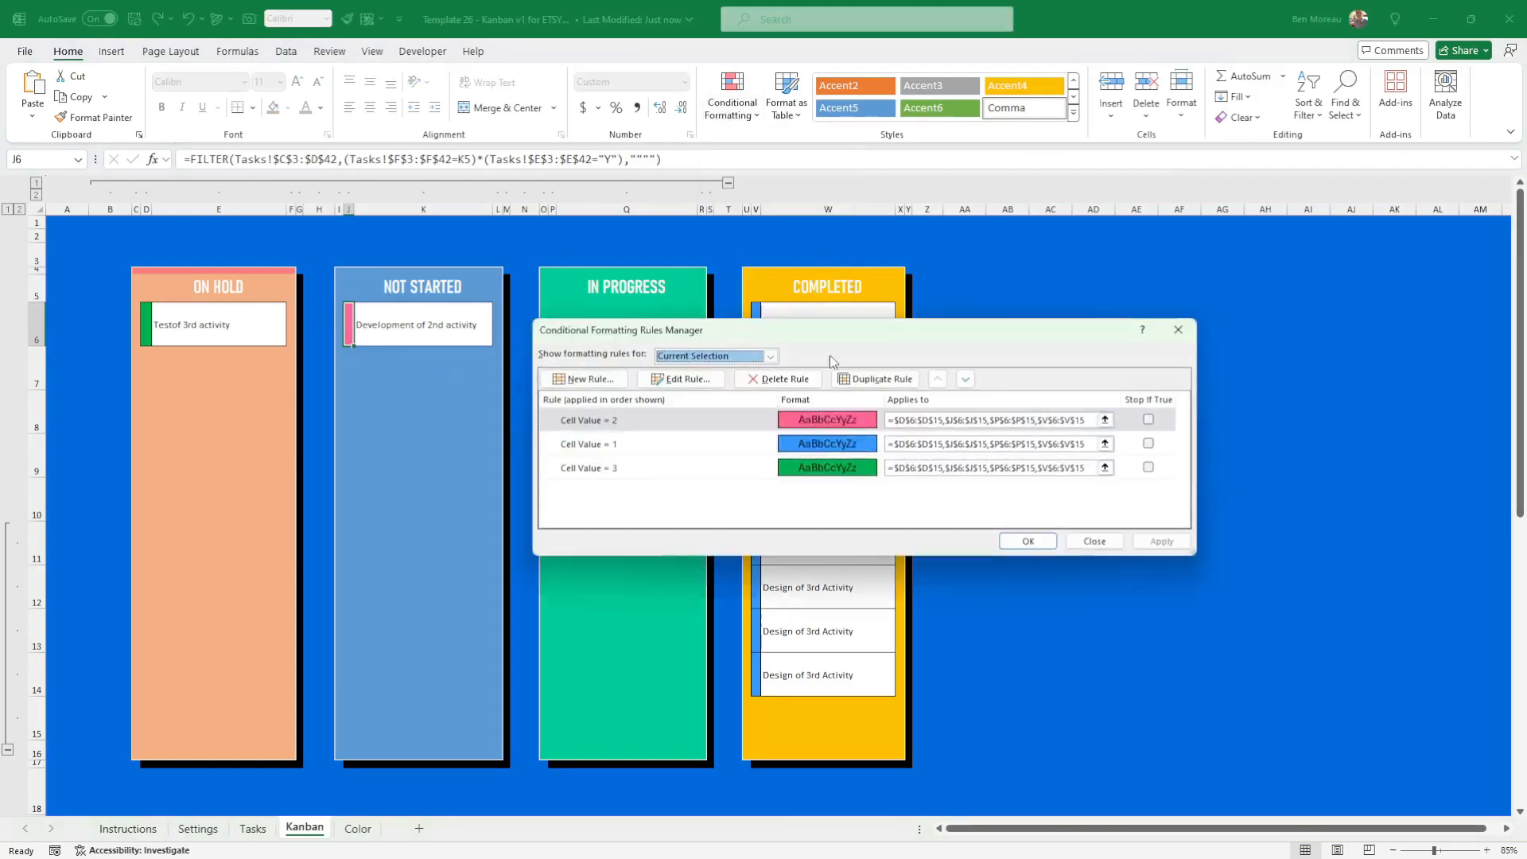
click(837, 419)
click(680, 379)
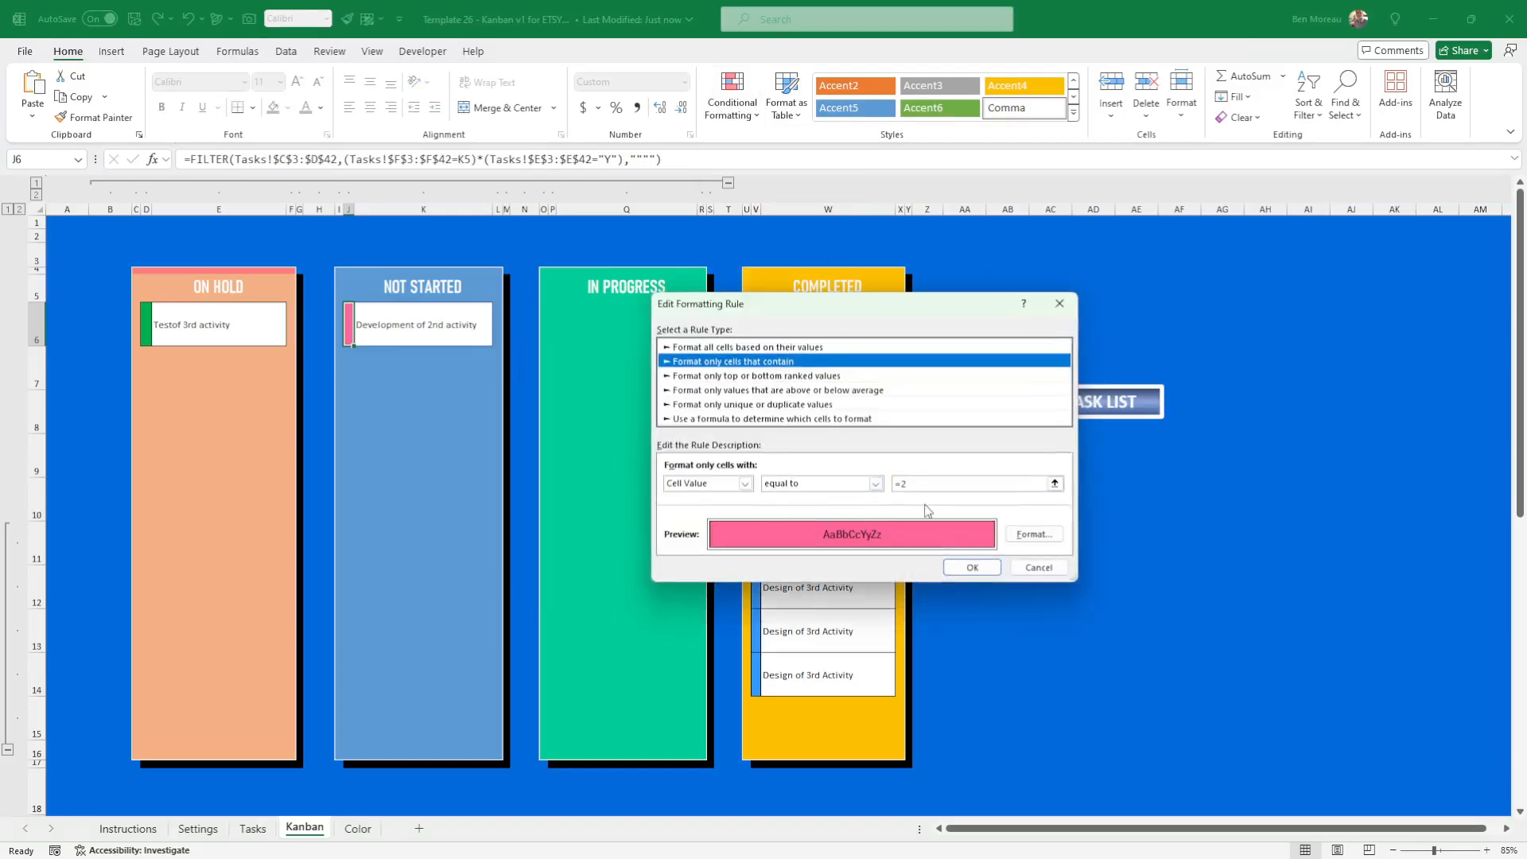
click(1039, 564)
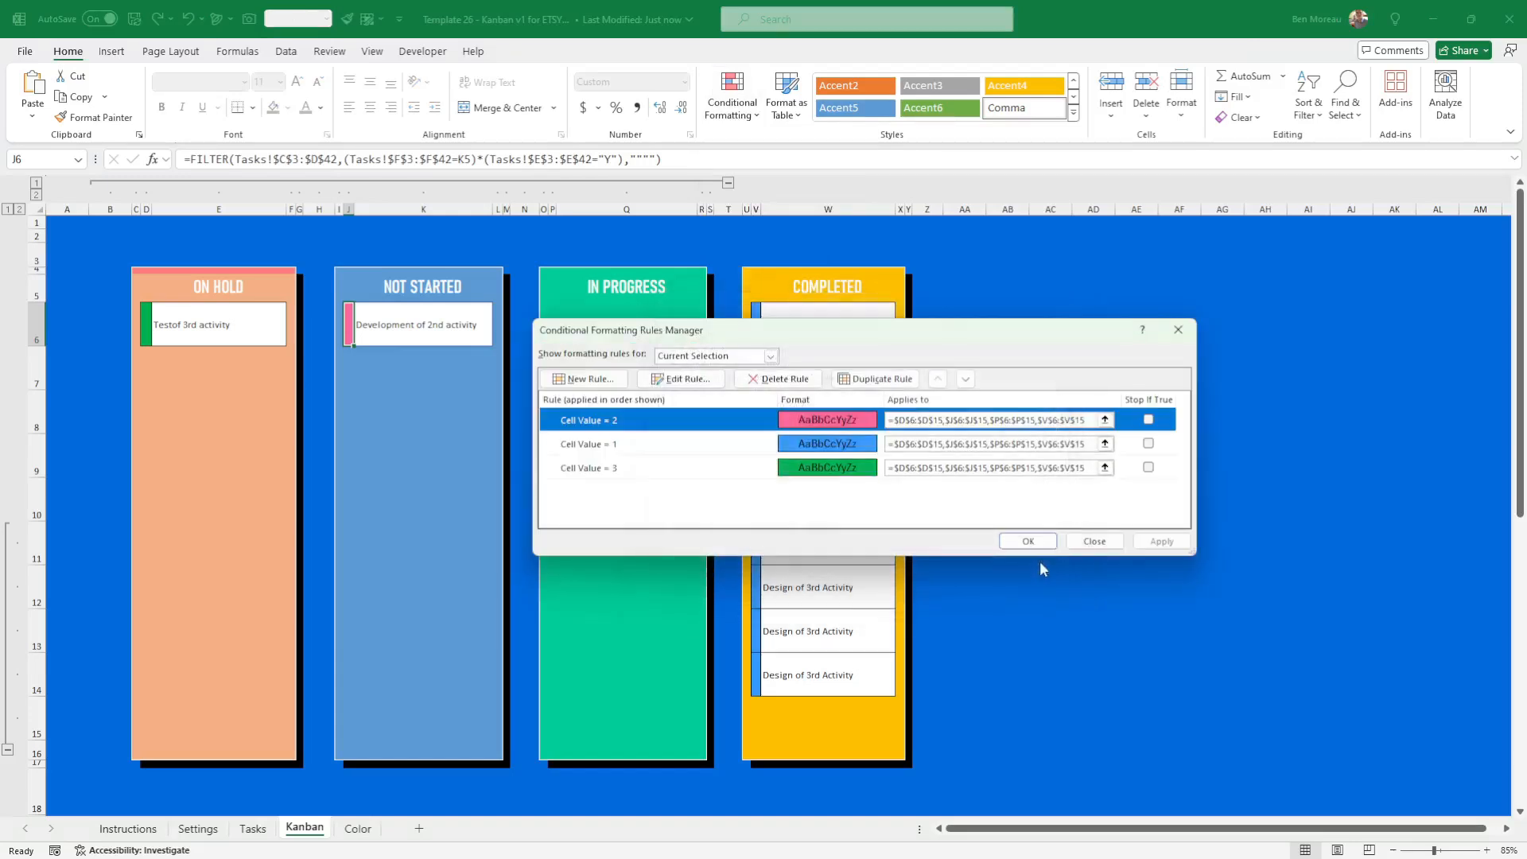
click(1074, 543)
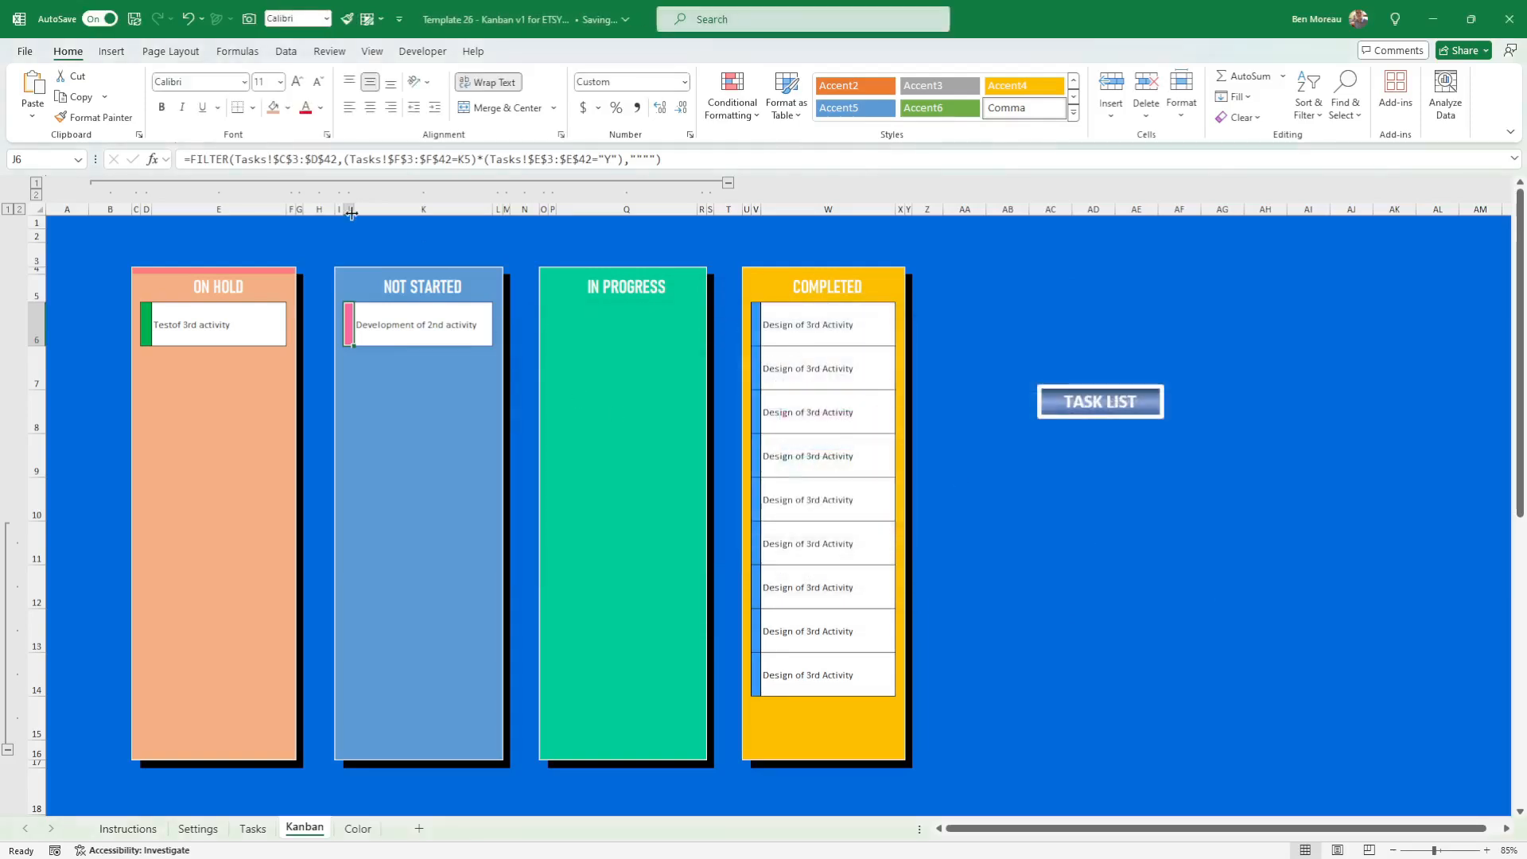
Step: Preview the Grayscale and other theme color schemes on the Kanban board without applying any of them
click(163, 53)
click(89, 76)
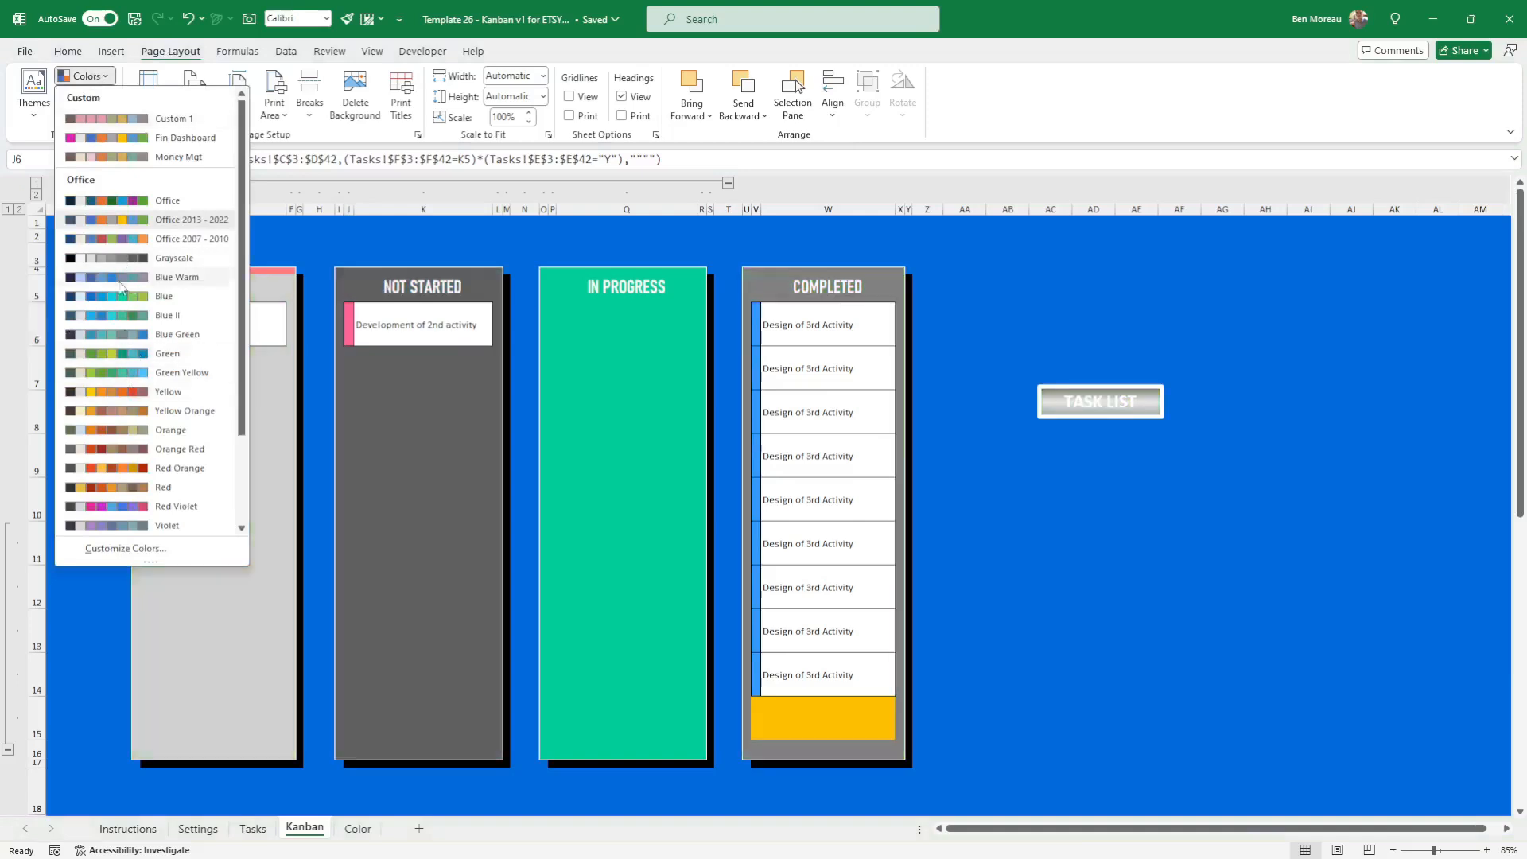
click(312, 428)
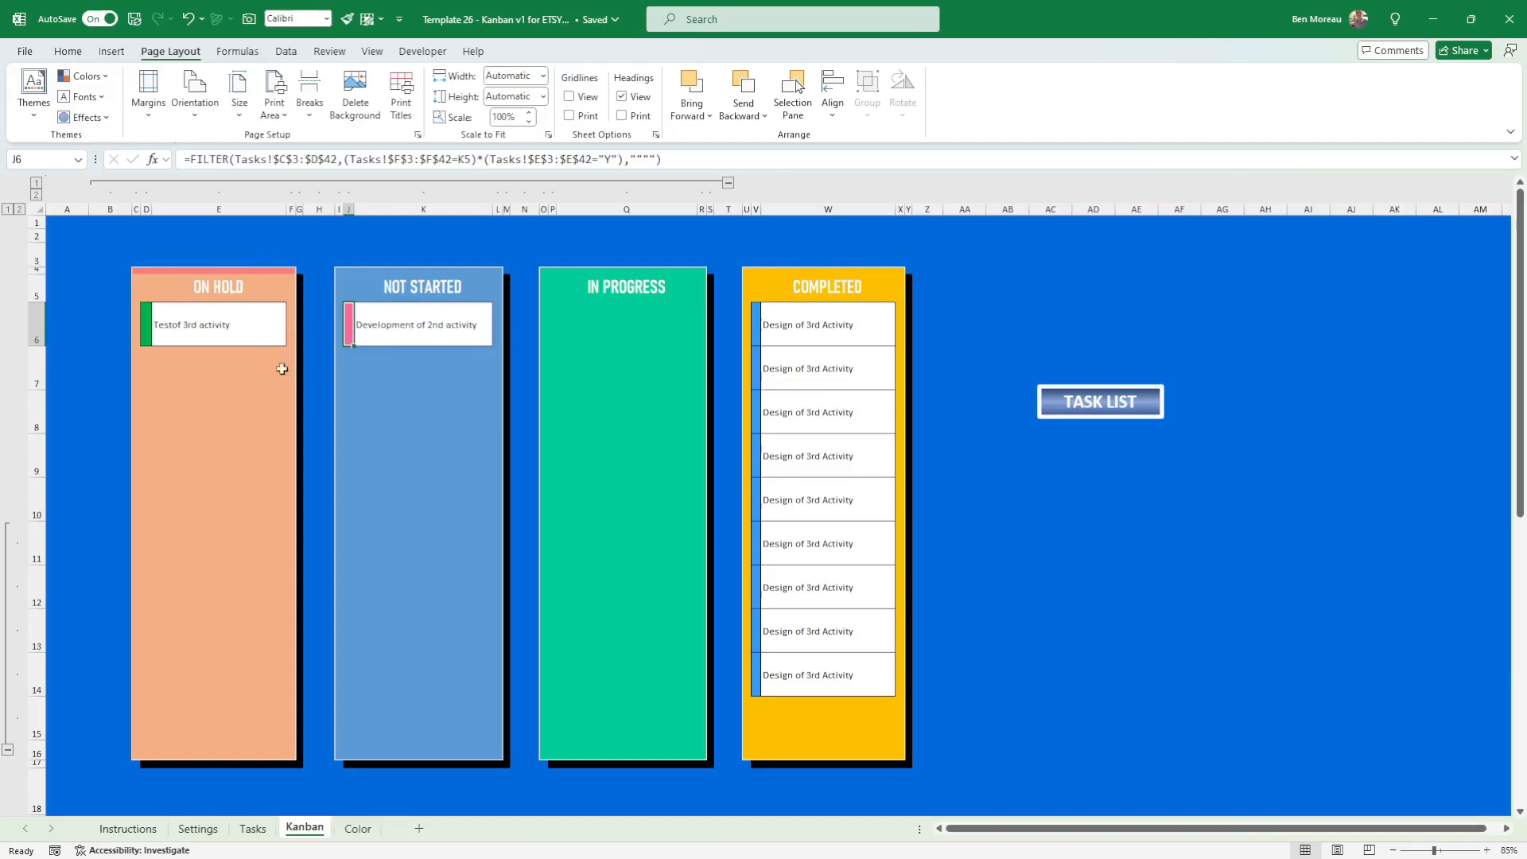
Step: Fill cell Q7 in the In Progress column with the custom green #399362, copying its hex code while choosing the color
click(580, 369)
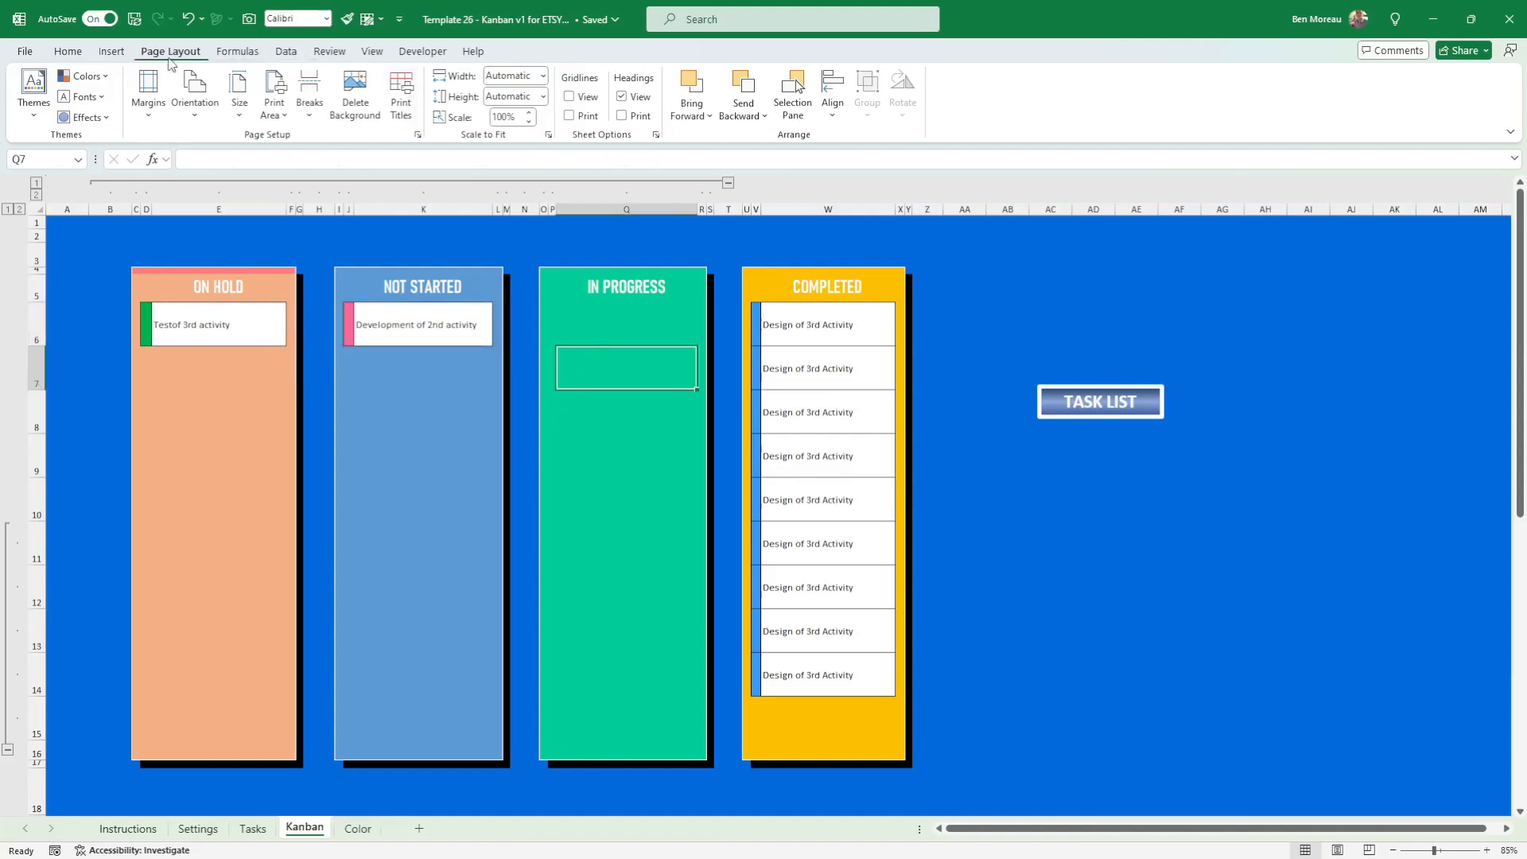
click(102, 79)
click(70, 52)
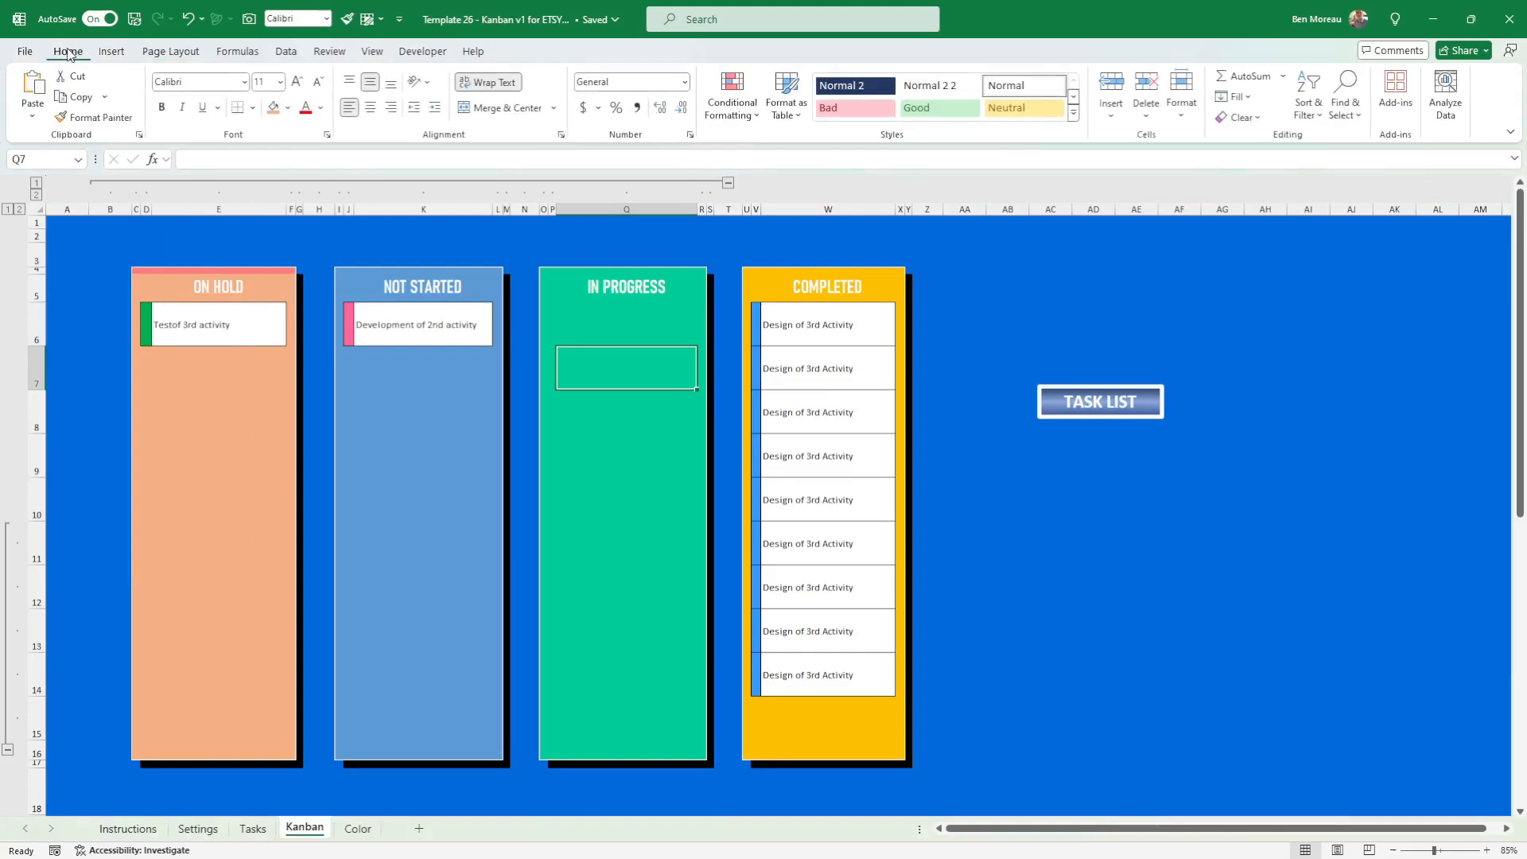
click(290, 108)
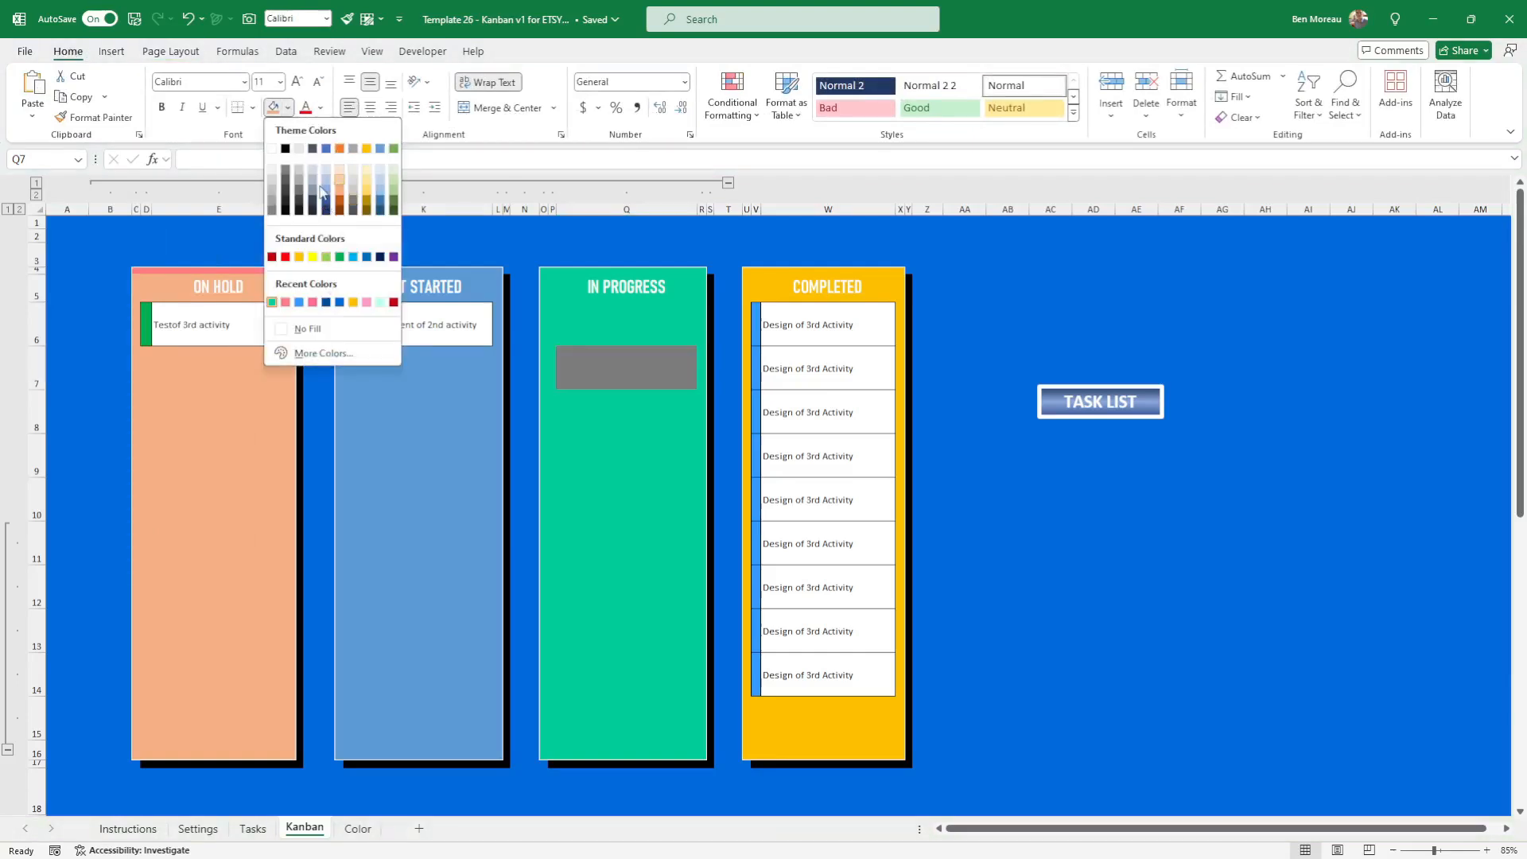
click(333, 356)
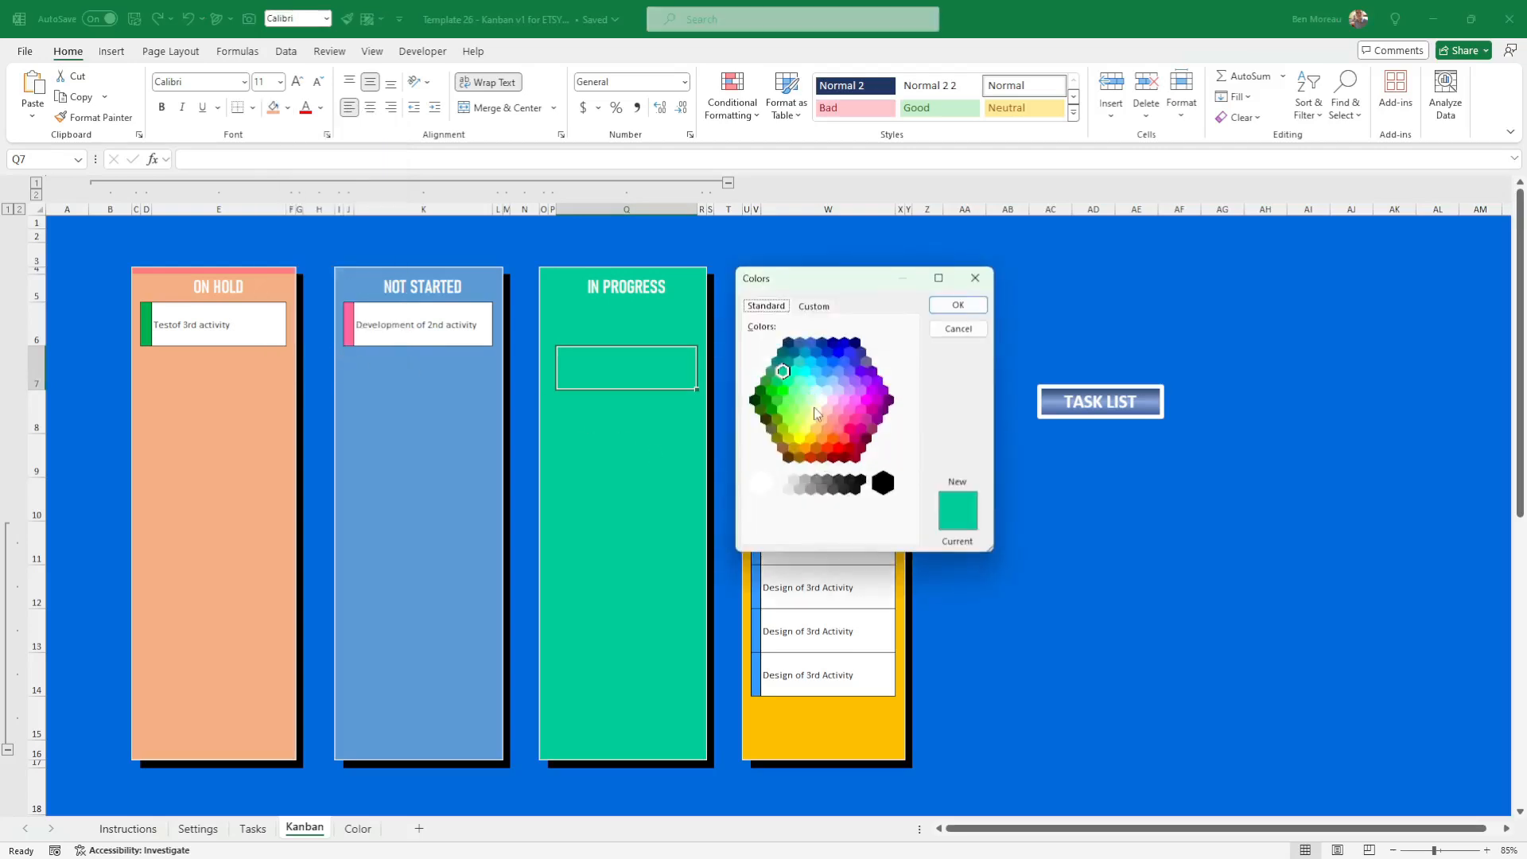
click(814, 306)
drag(813, 342, 804, 398)
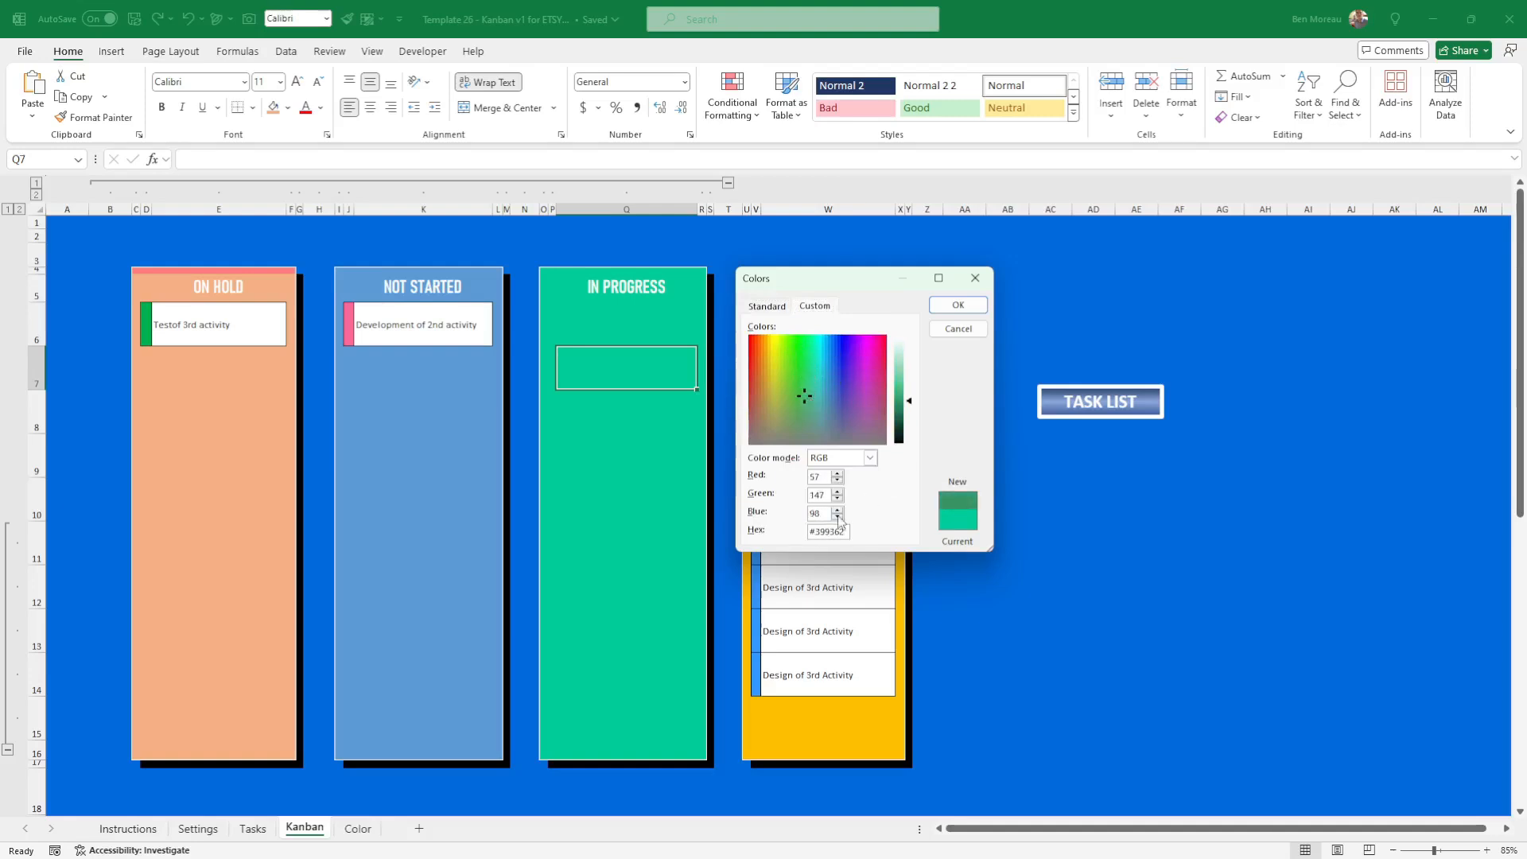
drag(812, 533, 856, 531)
key(ctrl+c)
click(957, 306)
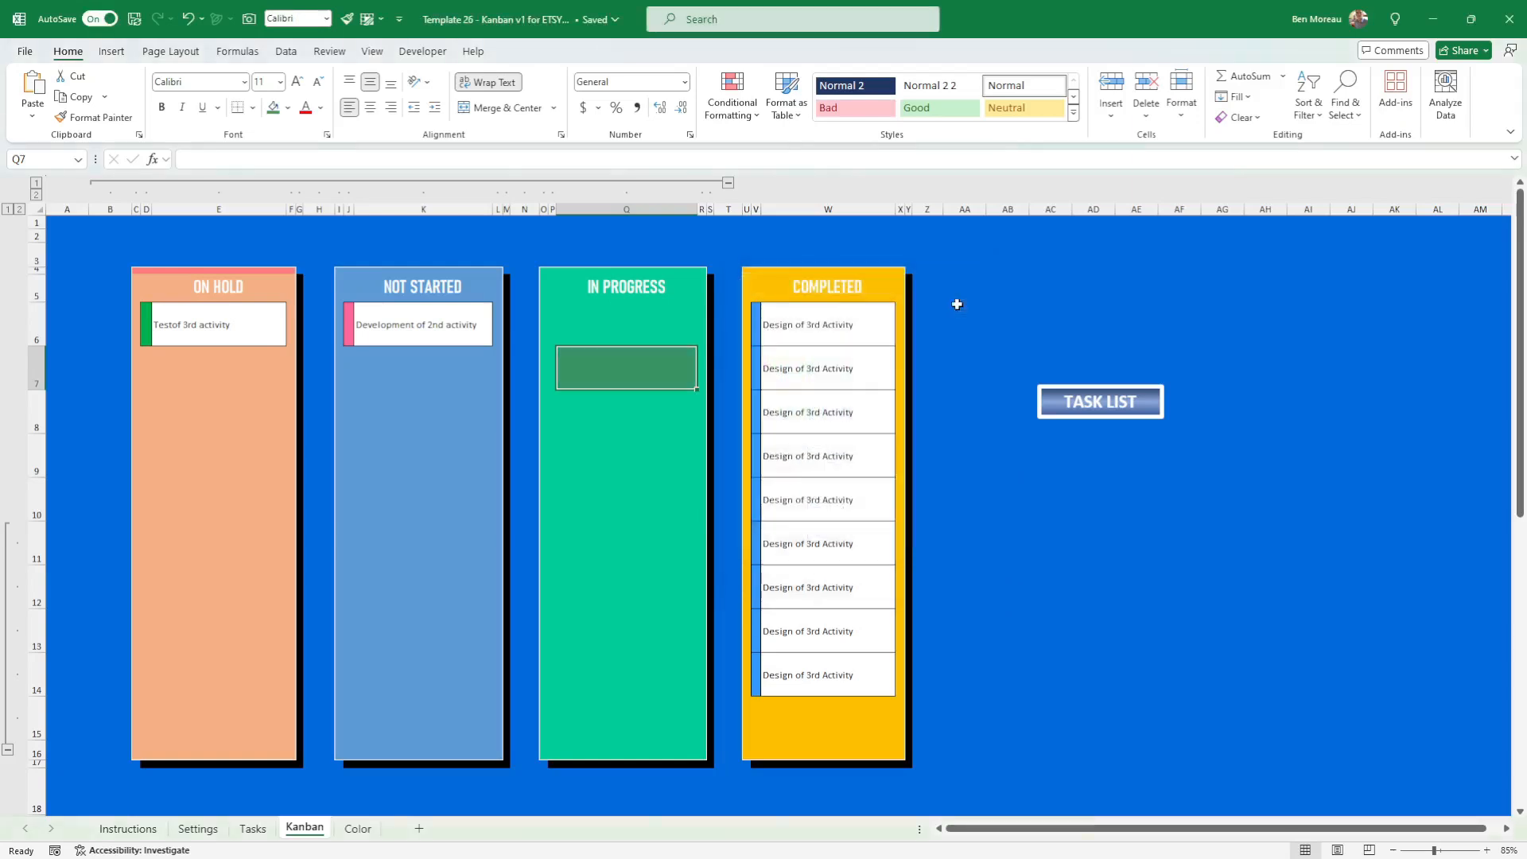
Step: Paste the copied hex code #399362 into cell AC10, below the Task List button
click(684, 422)
double_click(1051, 491)
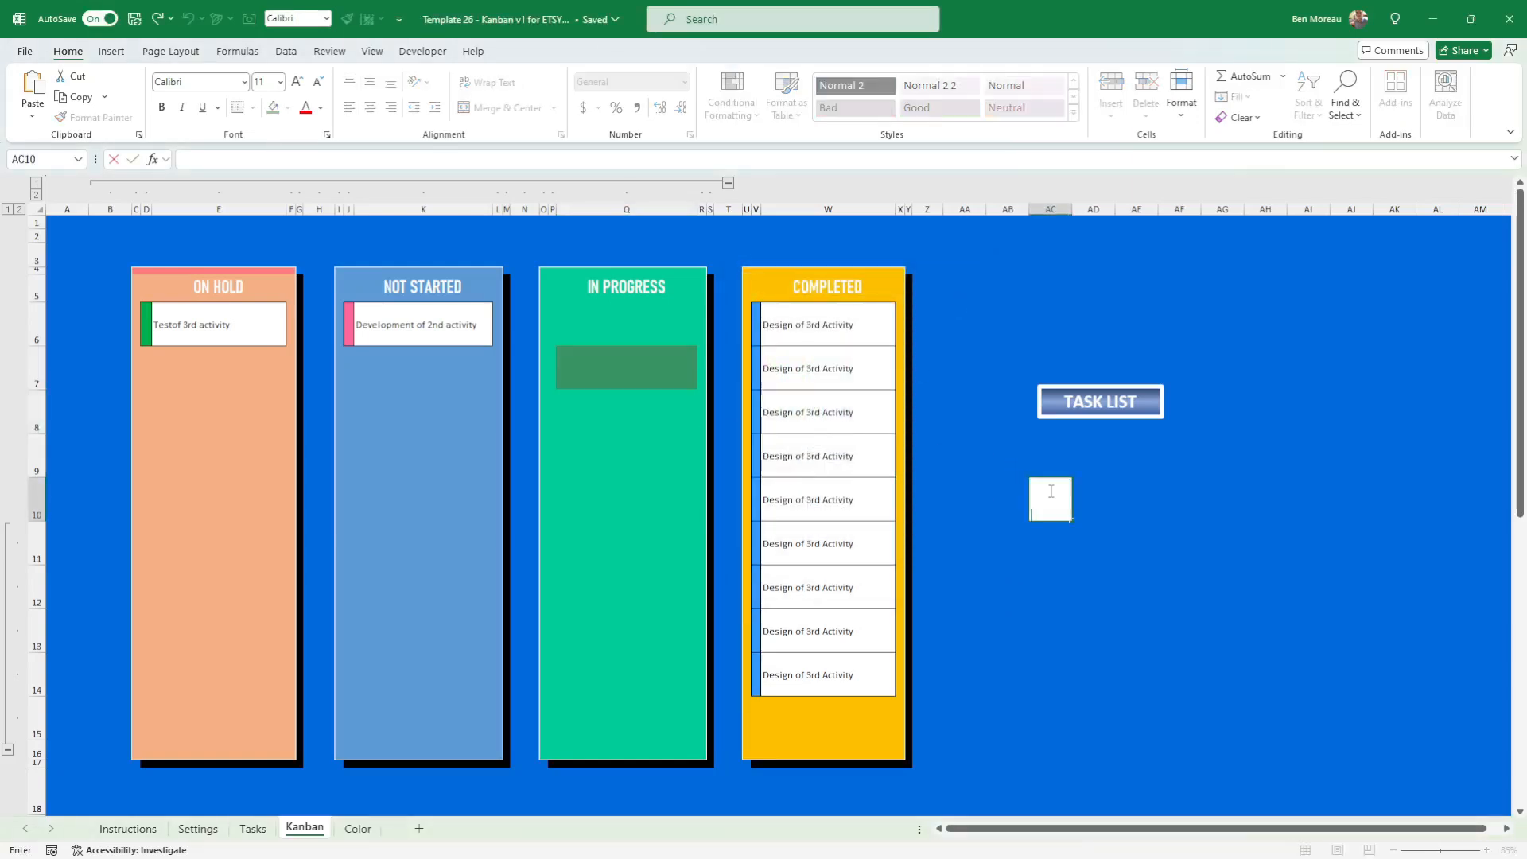
key(ctrl+v)
key(Return)
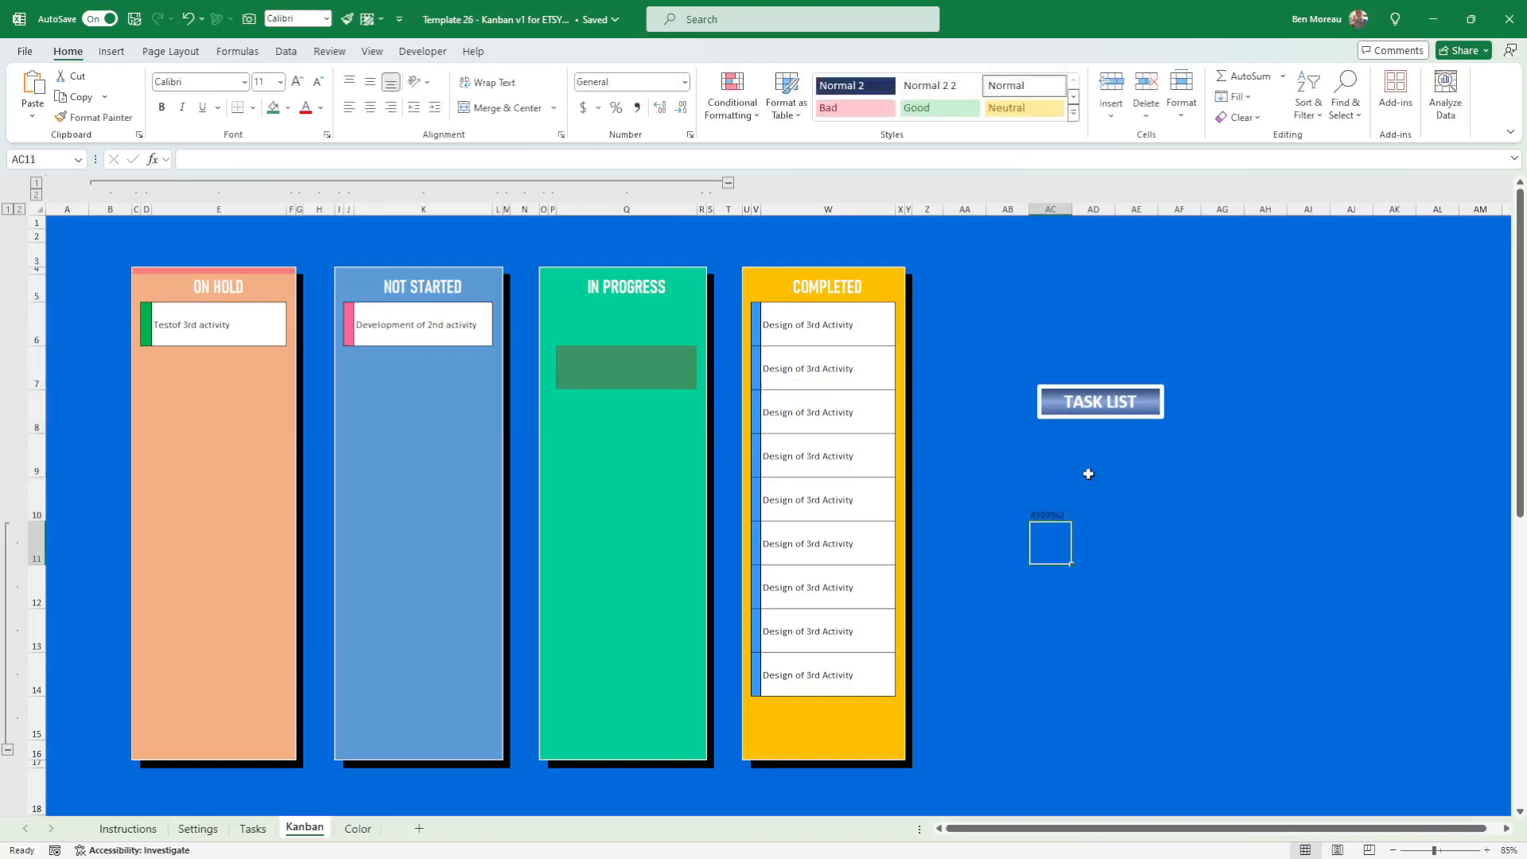
Step: Change the font color of the hex code in cell AC10 to white
key(Up)
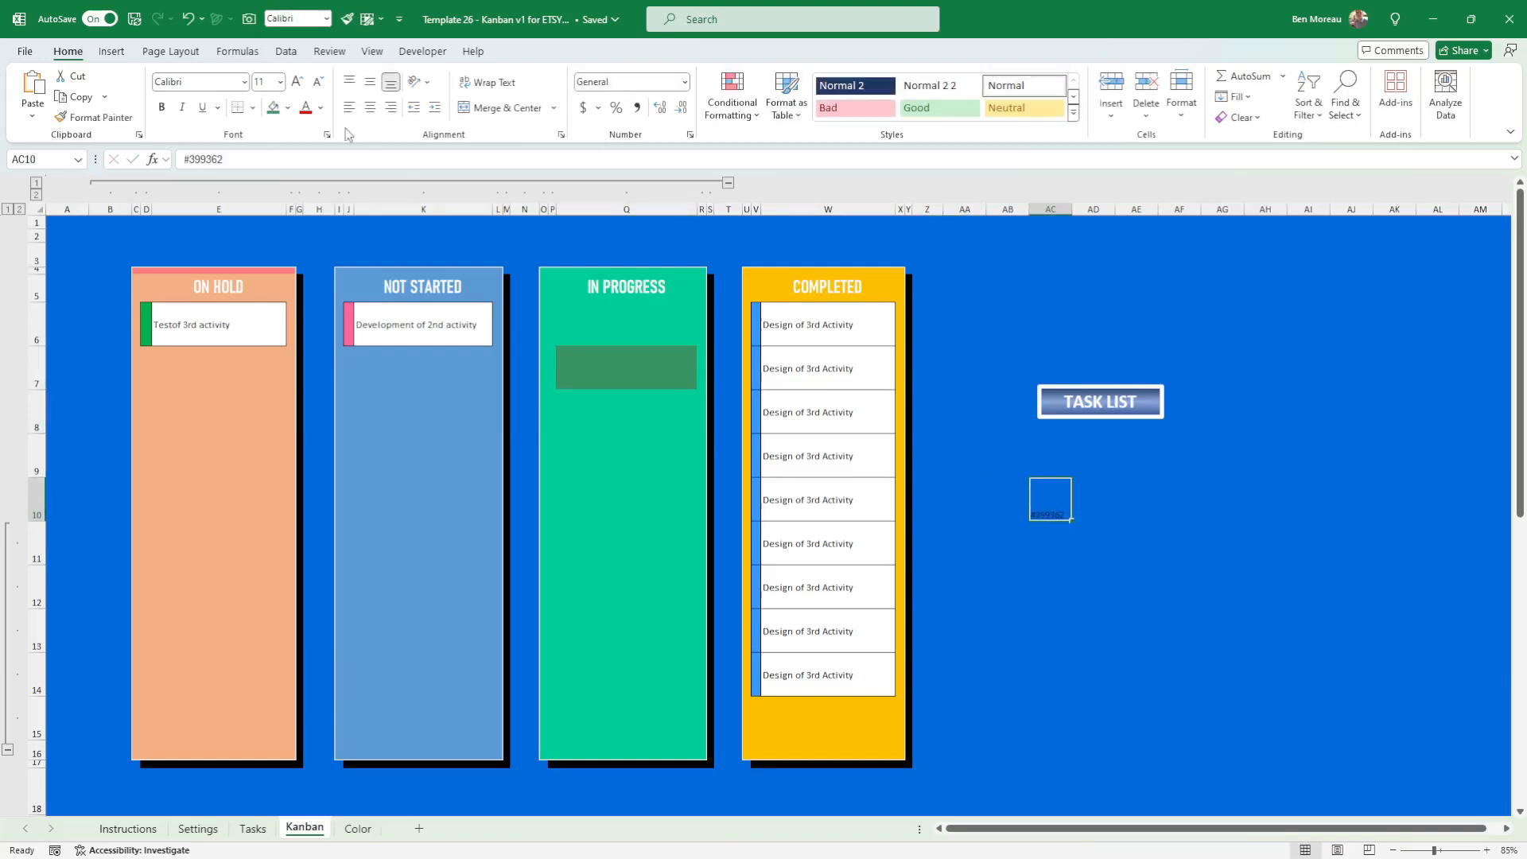
click(321, 107)
click(308, 169)
click(1067, 509)
click(1081, 562)
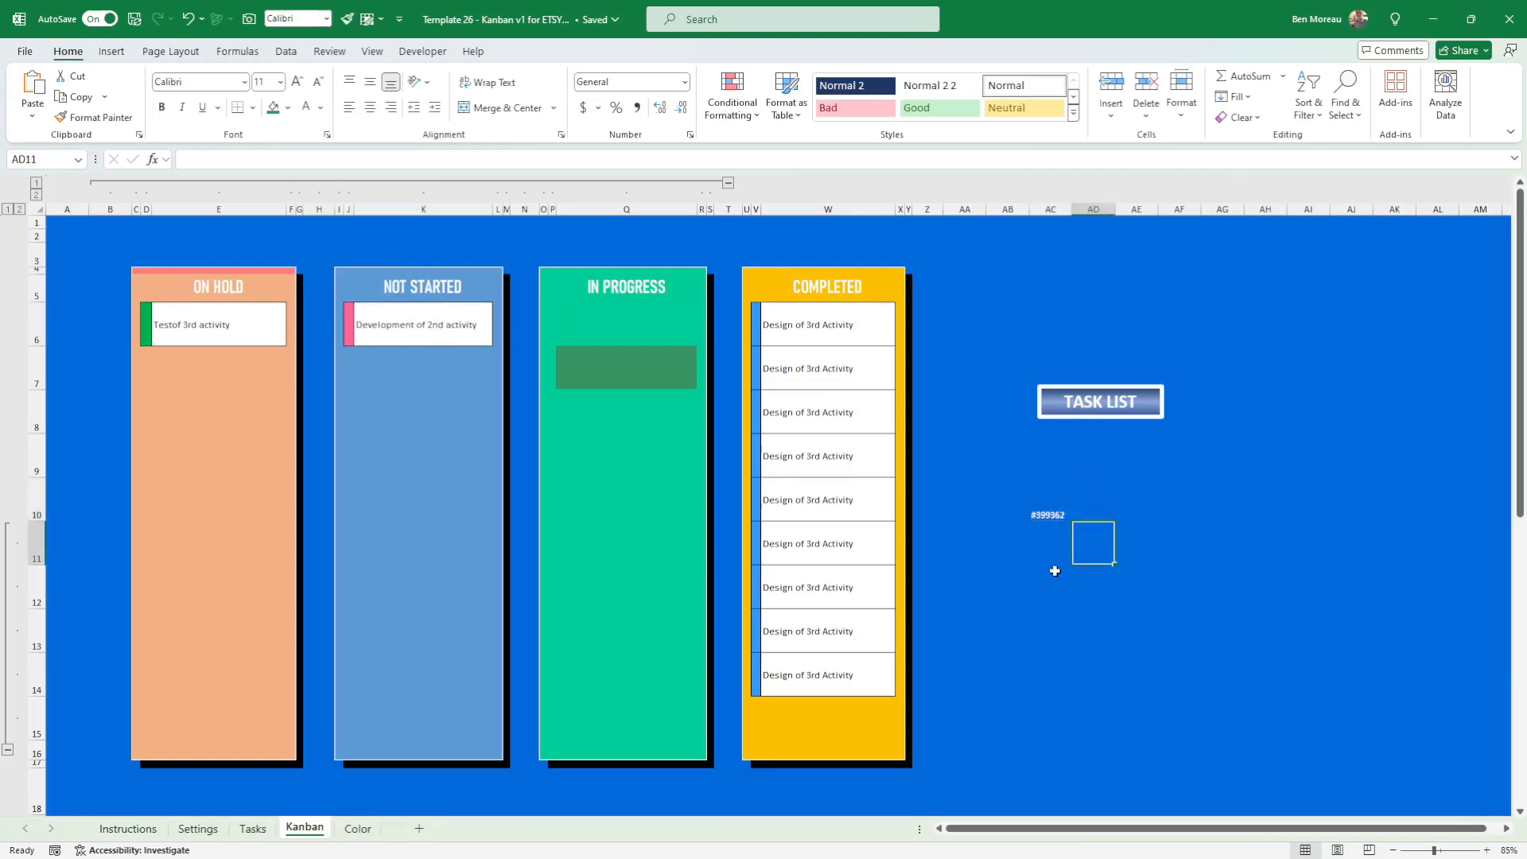
click(1056, 572)
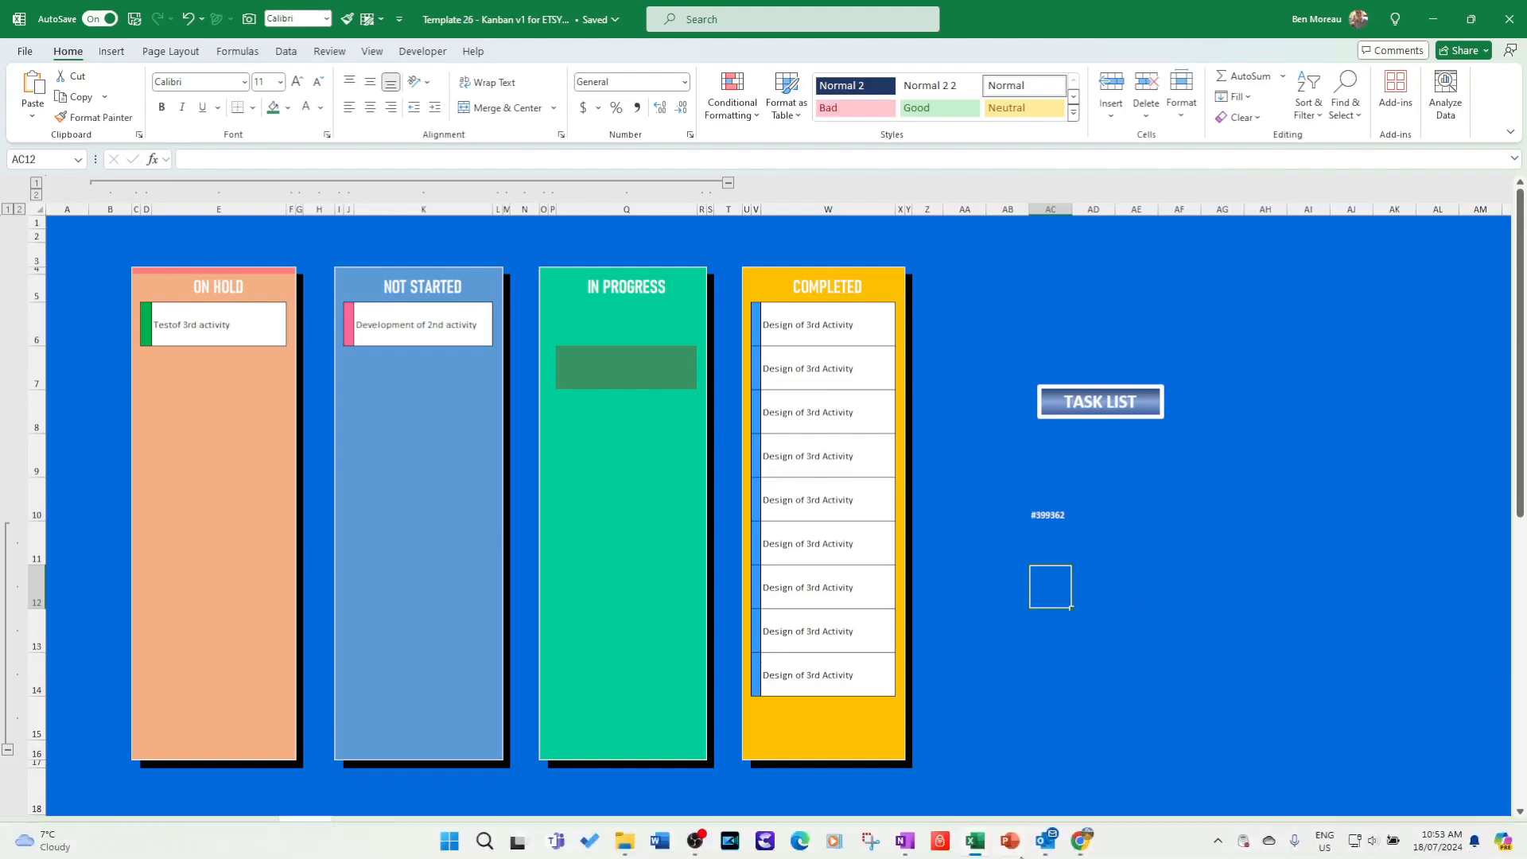
Step: Switch to PowerPoint and bring up the choices for creating a new presentation
click(1008, 844)
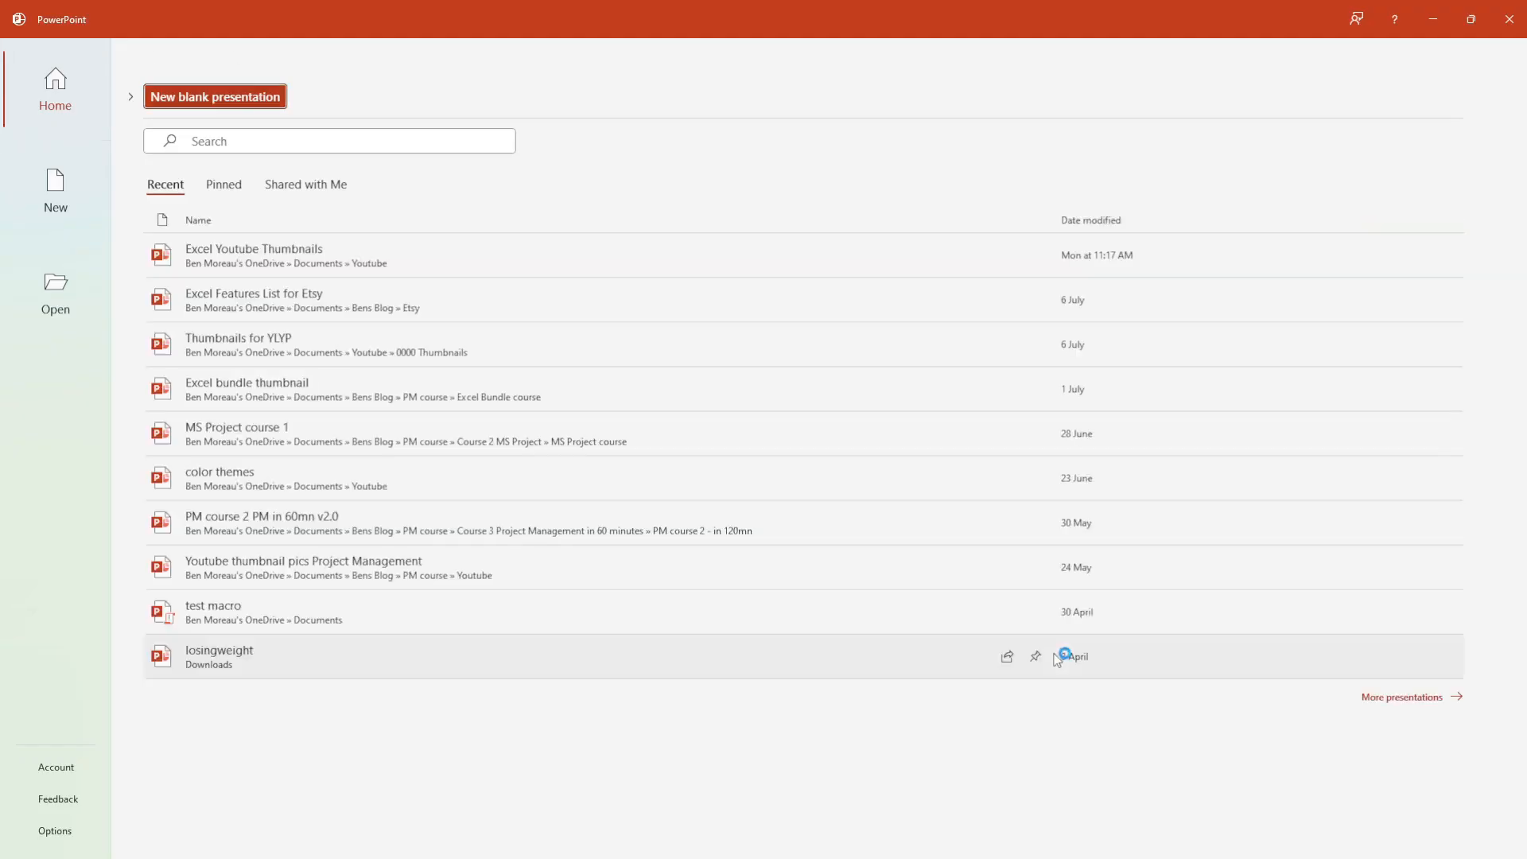
click(55, 191)
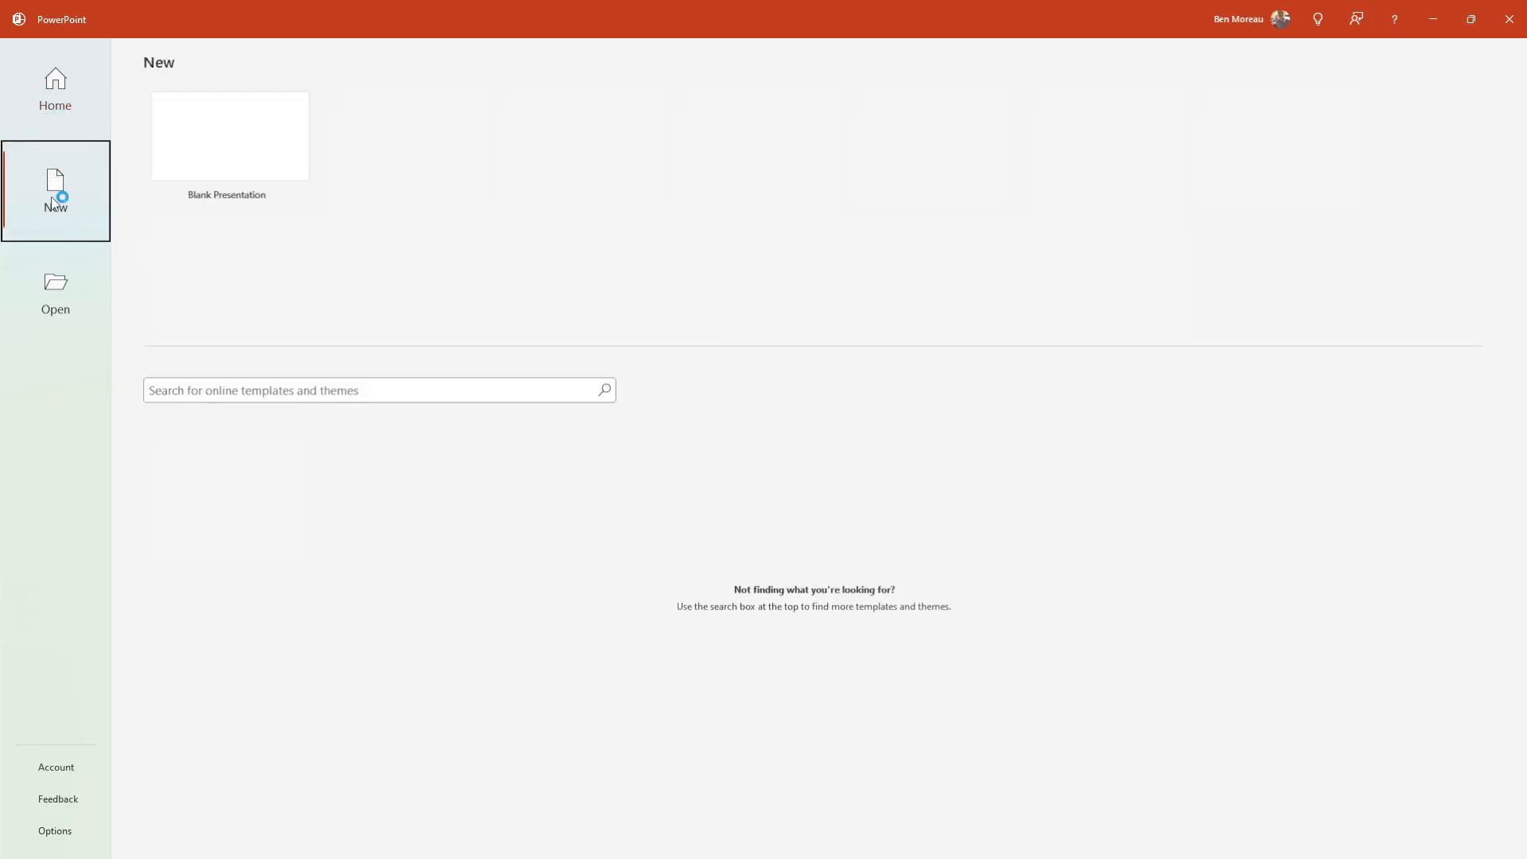